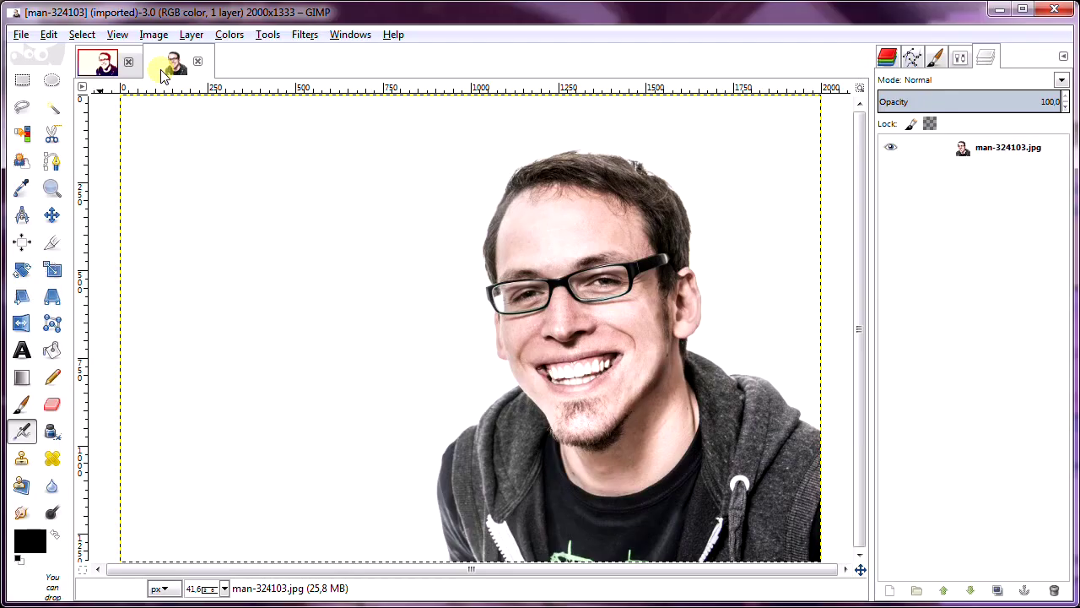
Duplicate the photo layer and desaturate the copy using the Average shade of gray.
{"action": "left_click", "coordinate": [190, 36]}
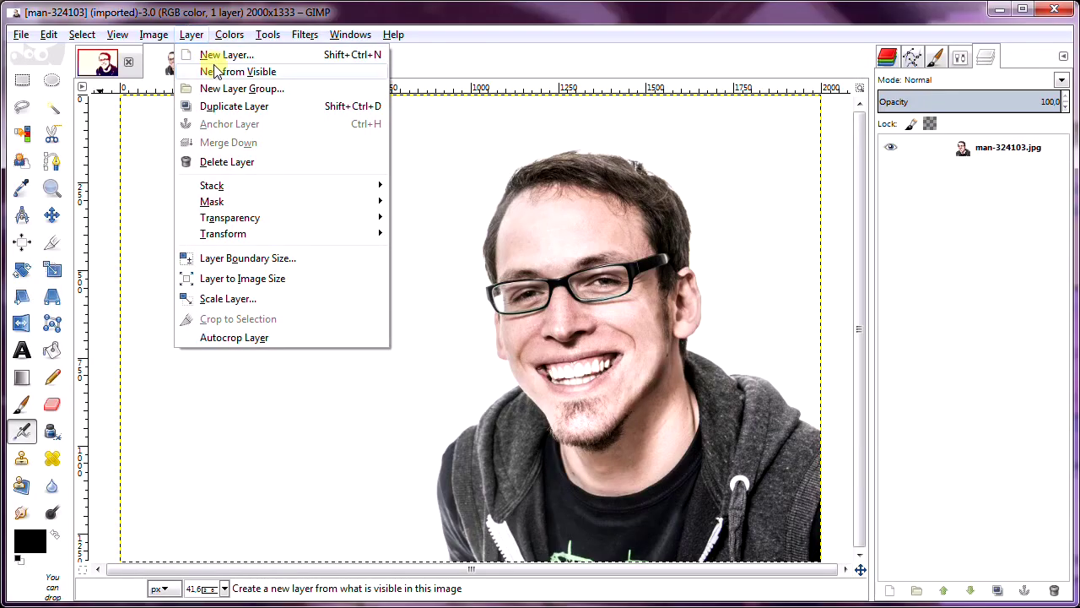
{"action": "left_click", "coordinate": [216, 107]}
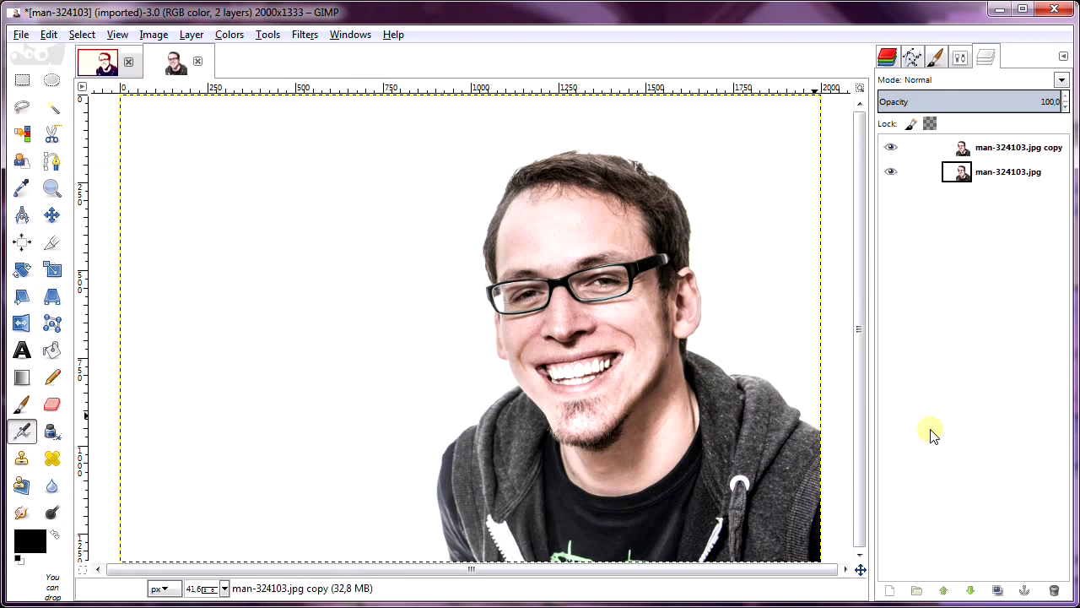
{"action": "left_click", "coordinate": [235, 38]}
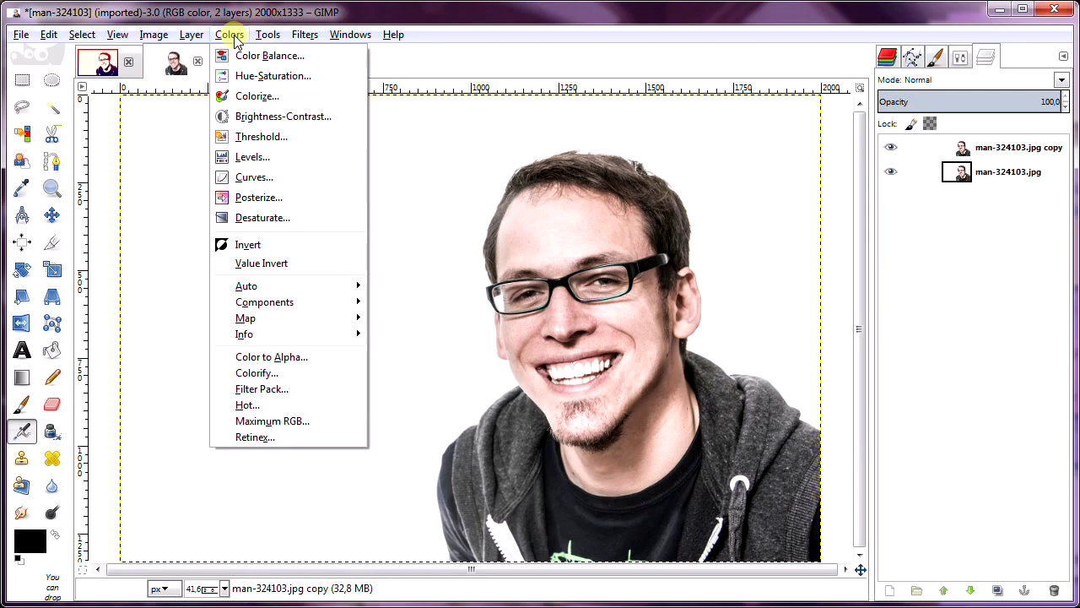
{"action": "left_click", "coordinate": [262, 217]}
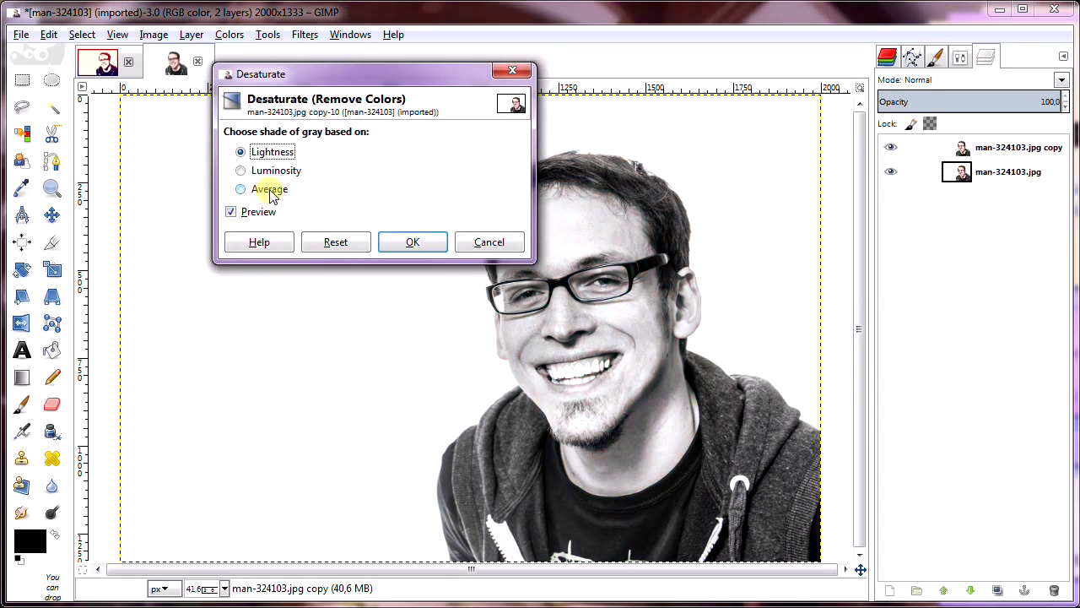
{"action": "left_click", "coordinate": [270, 193]}
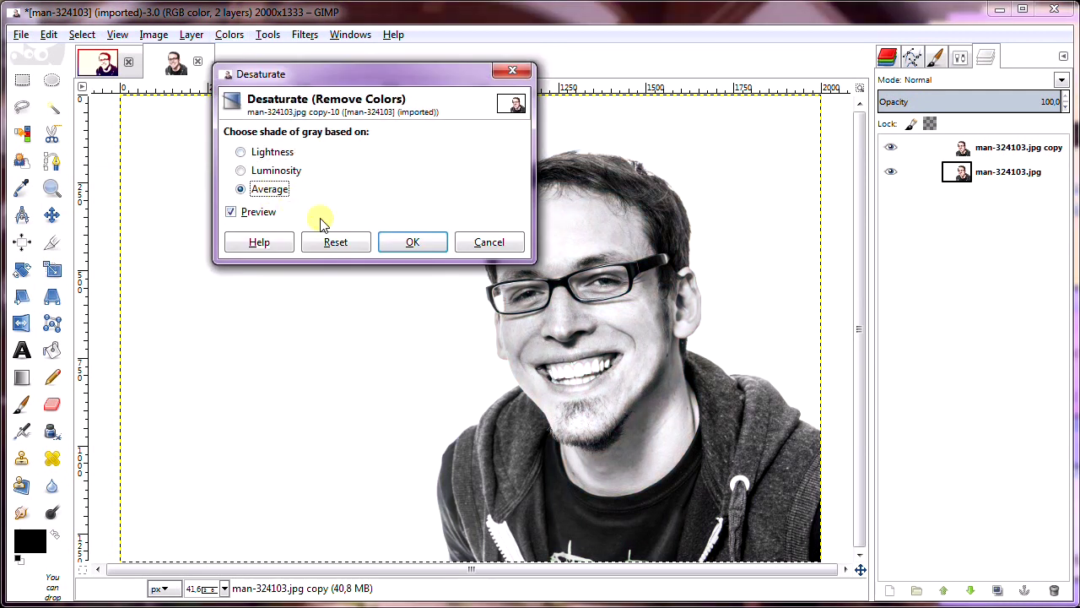
{"action": "left_click", "coordinate": [410, 242]}
Select the man by tracing his whole outline with Scissors Select, closing it along the image's lower edge and converting it to a selection.
{"action": "left_click", "coordinate": [52, 136]}
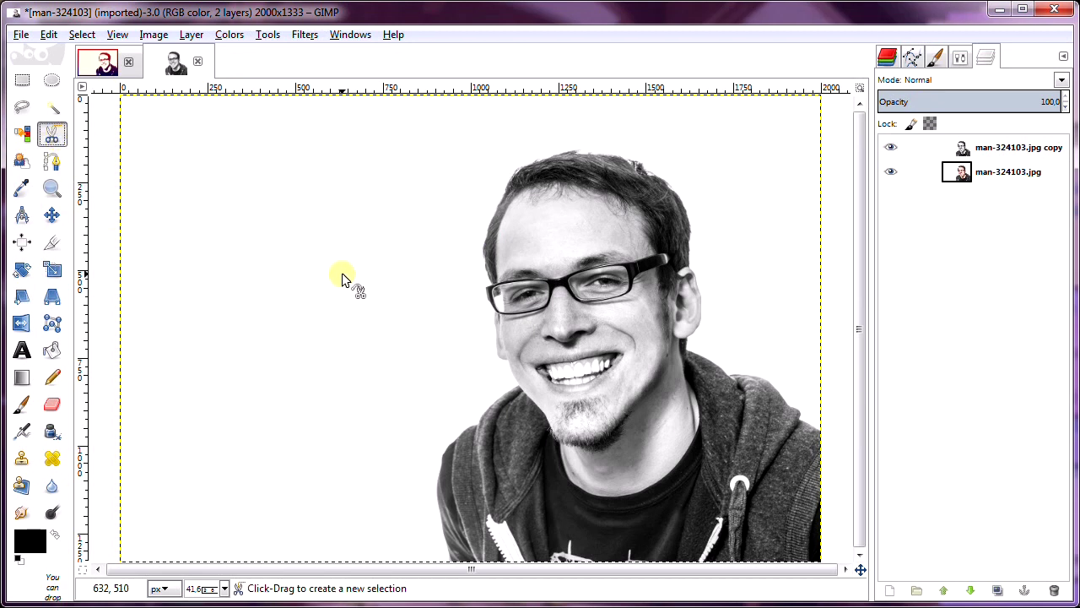
{"action": "key", "text": "minus"}
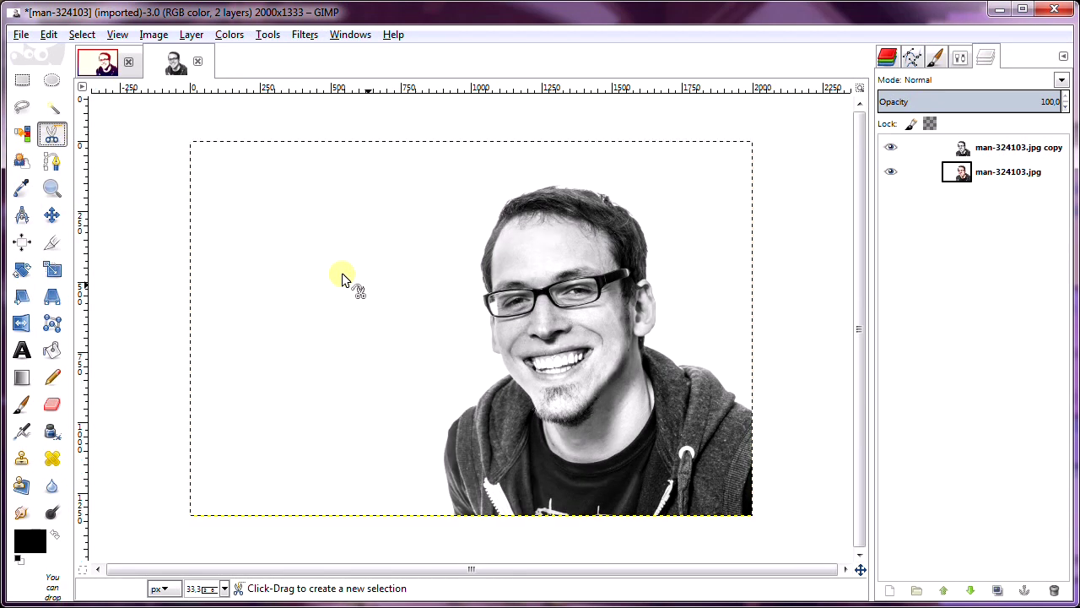
{"action": "left_click", "coordinate": [456, 516]}
{"action": "left_click", "coordinate": [450, 500]}
{"action": "left_click", "coordinate": [448, 470]}
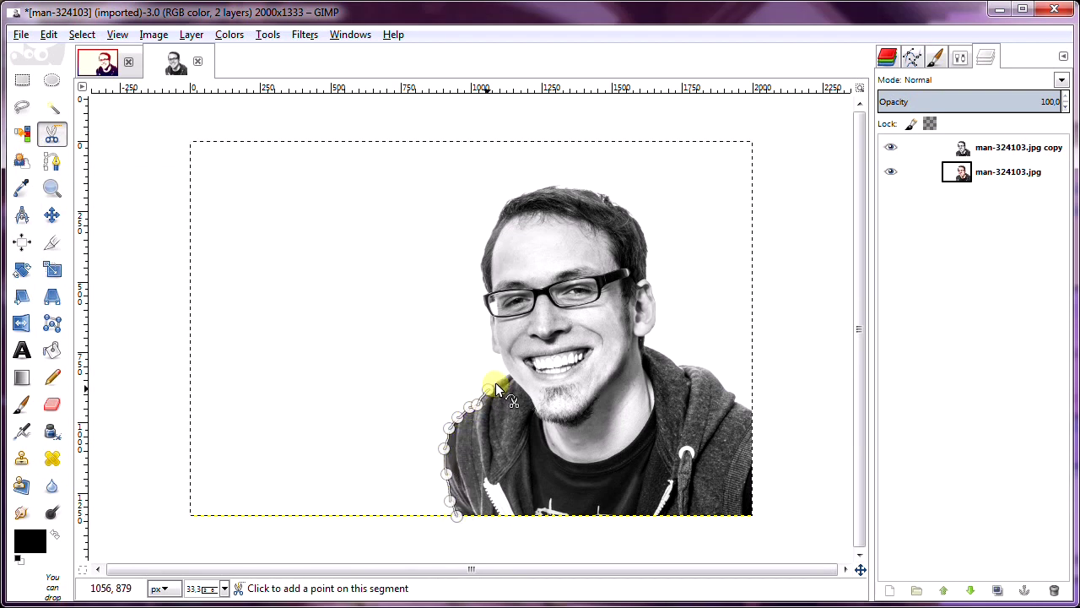
{"action": "left_click", "coordinate": [469, 407]}
{"action": "left_click", "coordinate": [477, 404]}
{"action": "left_click", "coordinate": [488, 391]}
{"action": "left_click", "coordinate": [497, 380]}
{"action": "left_click", "coordinate": [493, 332]}
{"action": "left_click", "coordinate": [492, 313]}
{"action": "left_click", "coordinate": [486, 294]}
{"action": "left_click", "coordinate": [477, 273]}
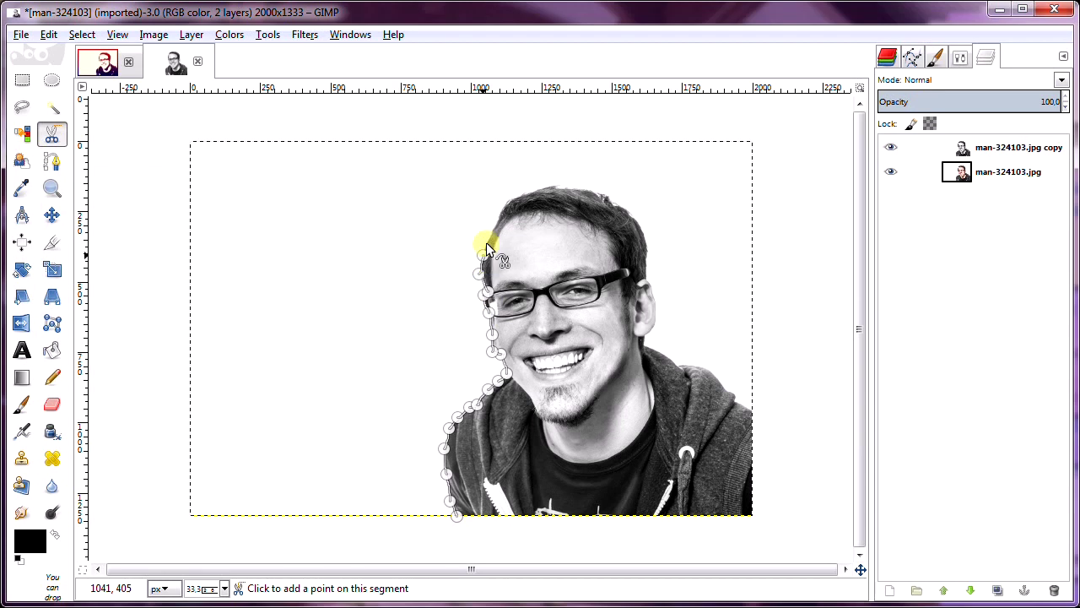
{"action": "left_click", "coordinate": [515, 199]}
{"action": "left_click", "coordinate": [549, 186]}
{"action": "left_click", "coordinate": [572, 188]}
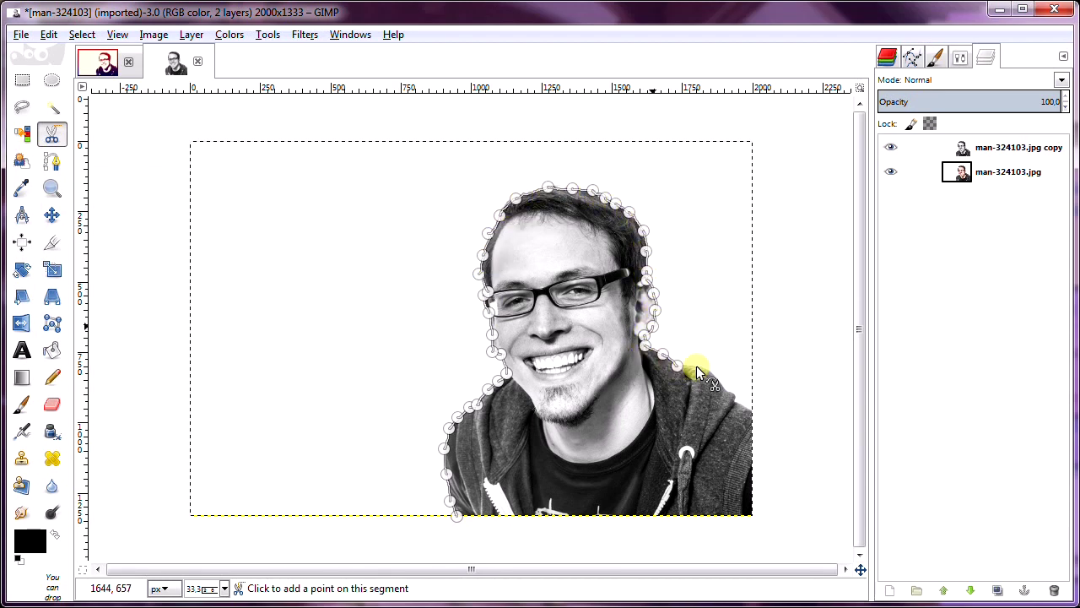
{"action": "left_click", "coordinate": [751, 452]}
{"action": "left_click", "coordinate": [751, 487]}
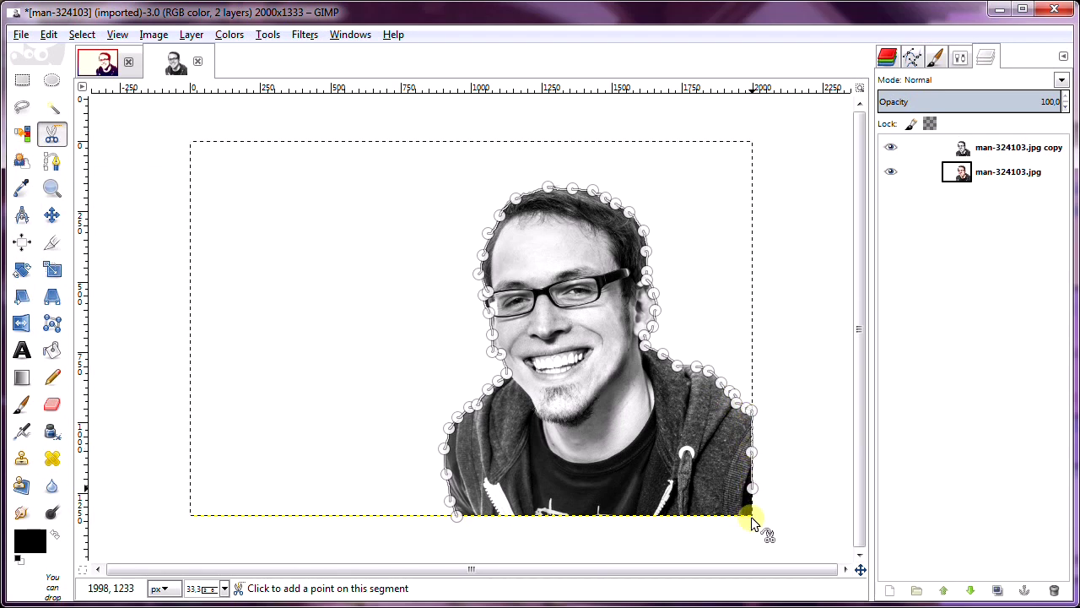
{"action": "left_click", "coordinate": [660, 513]}
{"action": "left_click", "coordinate": [610, 513]}
{"action": "left_click", "coordinate": [559, 514]}
{"action": "left_click", "coordinate": [505, 514]}
{"action": "left_click", "coordinate": [475, 515]}
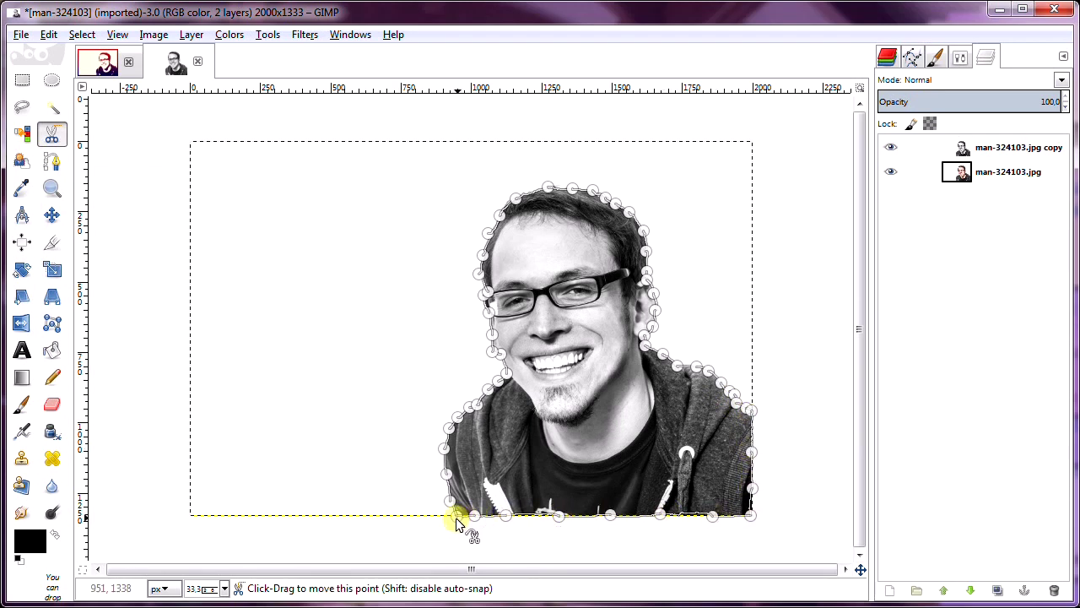
{"action": "left_click", "coordinate": [581, 296]}
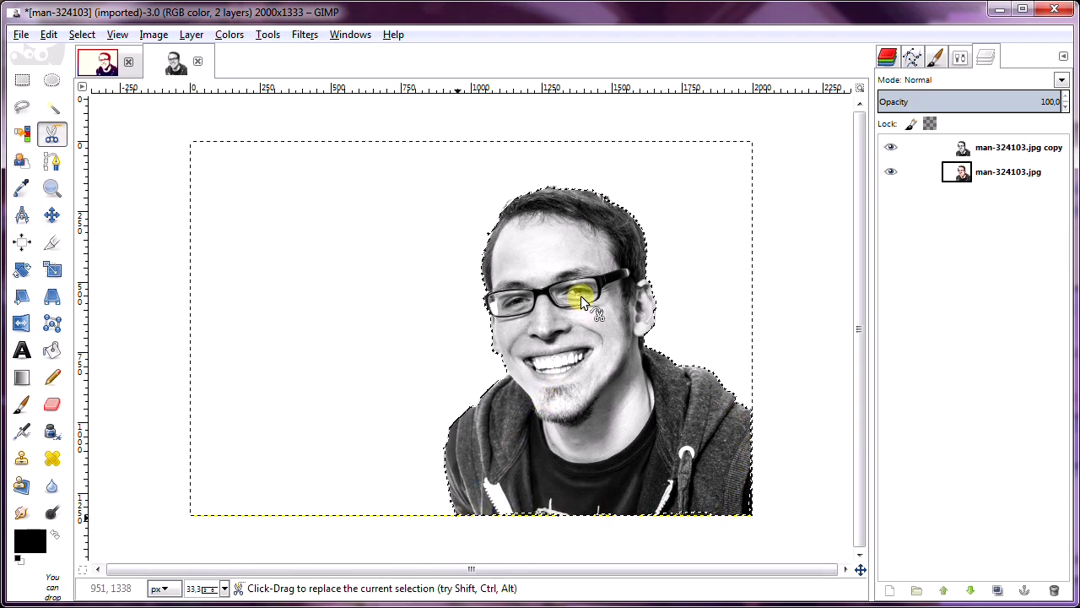
Fill everything outside the man with the background color by inverting the selection, and deselect all.
{"action": "left_click", "coordinate": [82, 35]}
{"action": "left_click", "coordinate": [102, 95]}
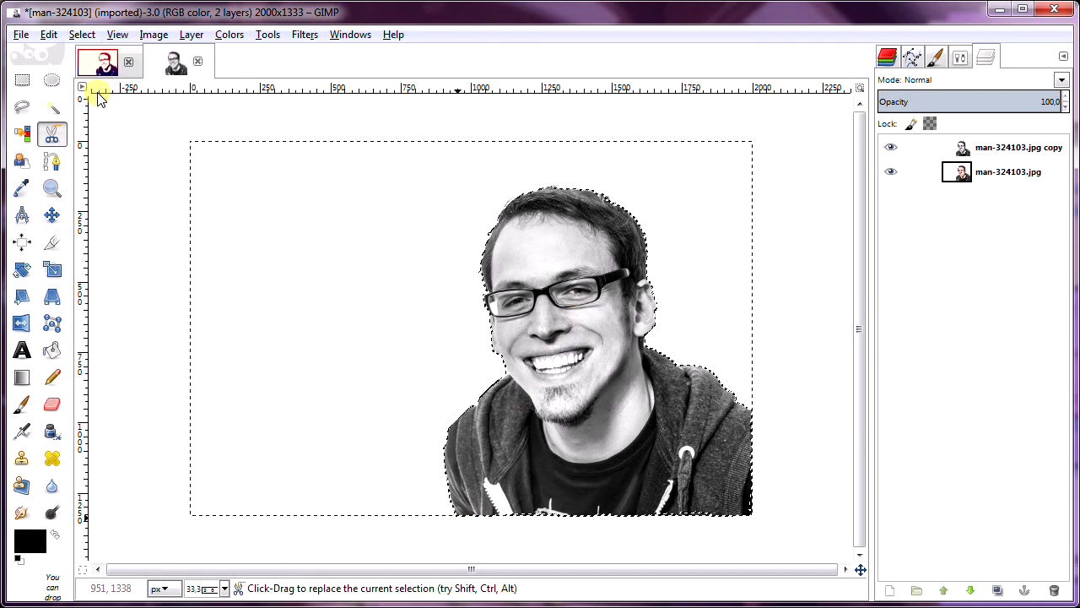
{"action": "left_click", "coordinate": [49, 35]}
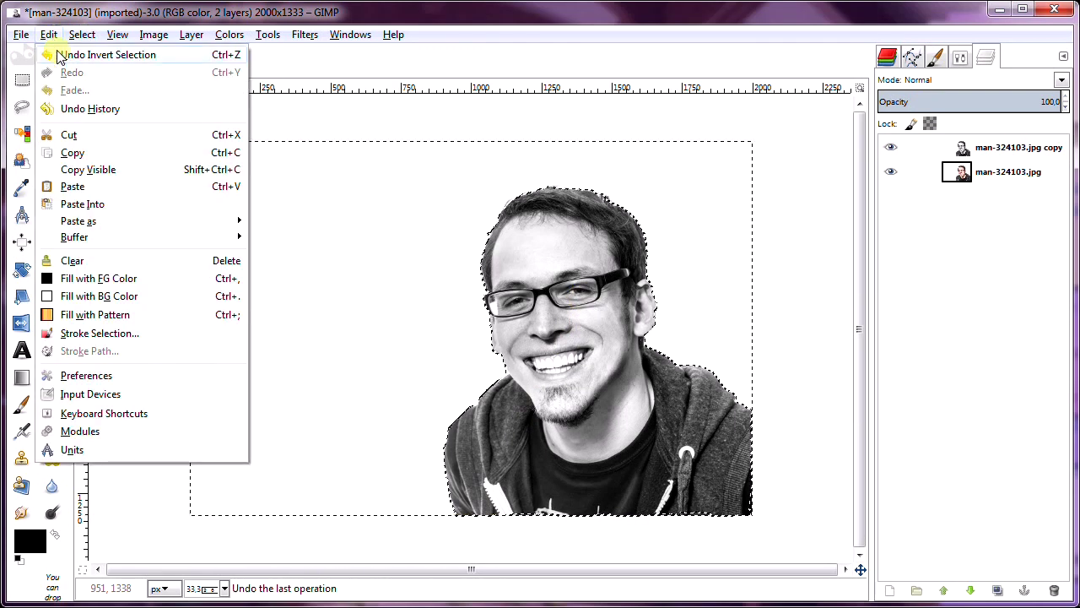
{"action": "left_click", "coordinate": [135, 296]}
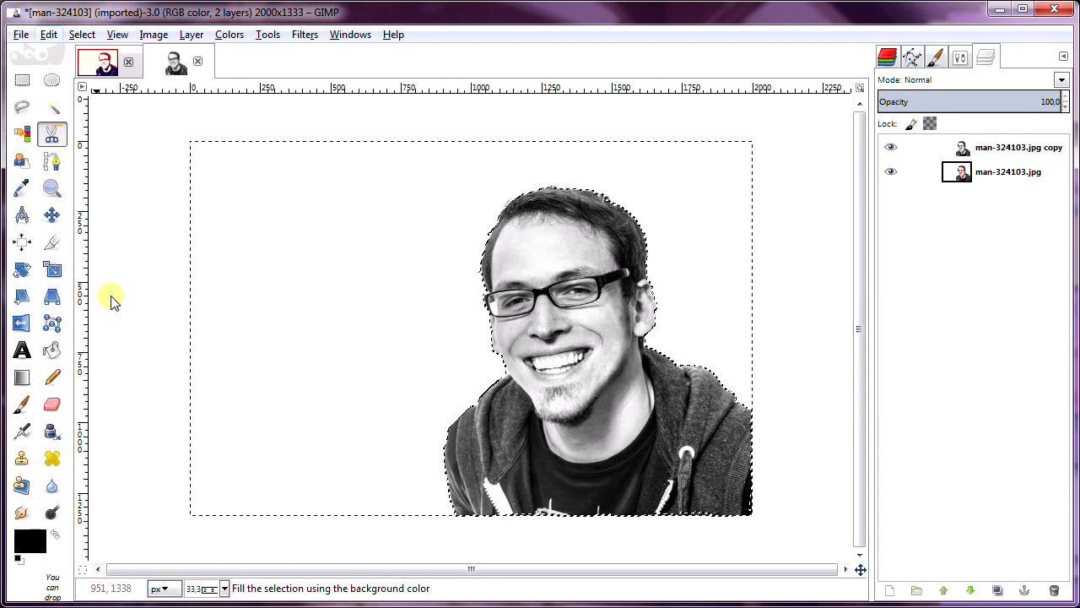
{"action": "left_click", "coordinate": [82, 35]}
{"action": "left_click", "coordinate": [95, 76]}
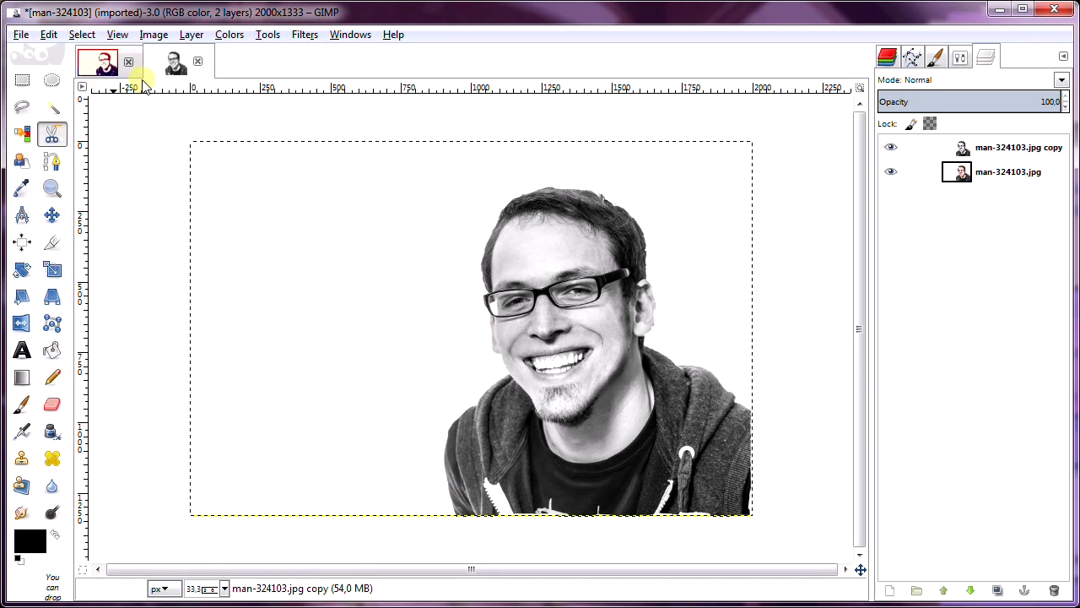
Posterize the desaturated layer copy to 2 levels.
{"action": "left_click", "coordinate": [228, 38]}
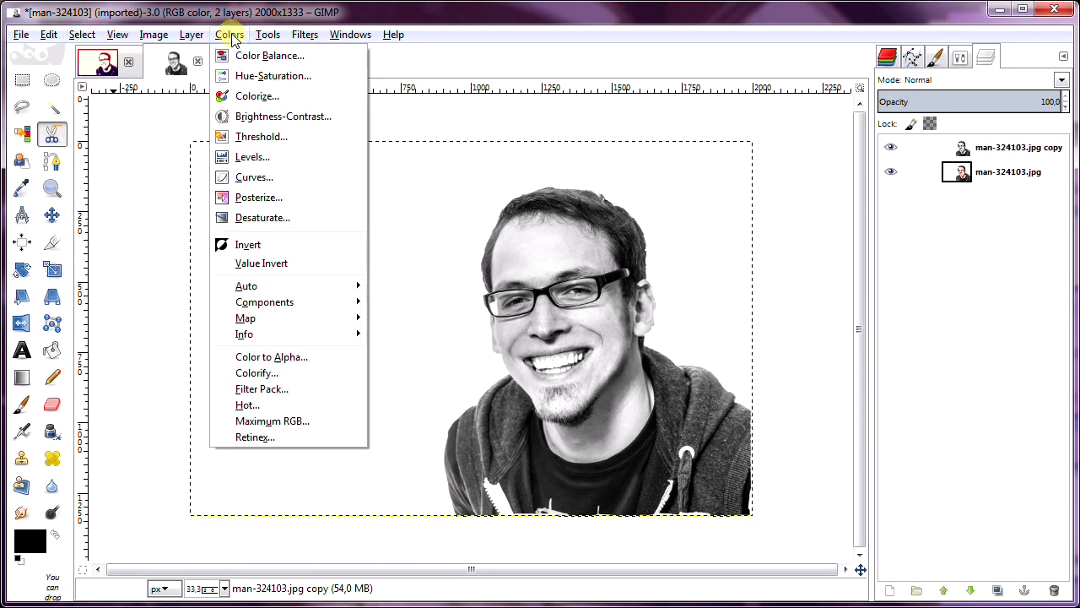
{"action": "left_click", "coordinate": [264, 176]}
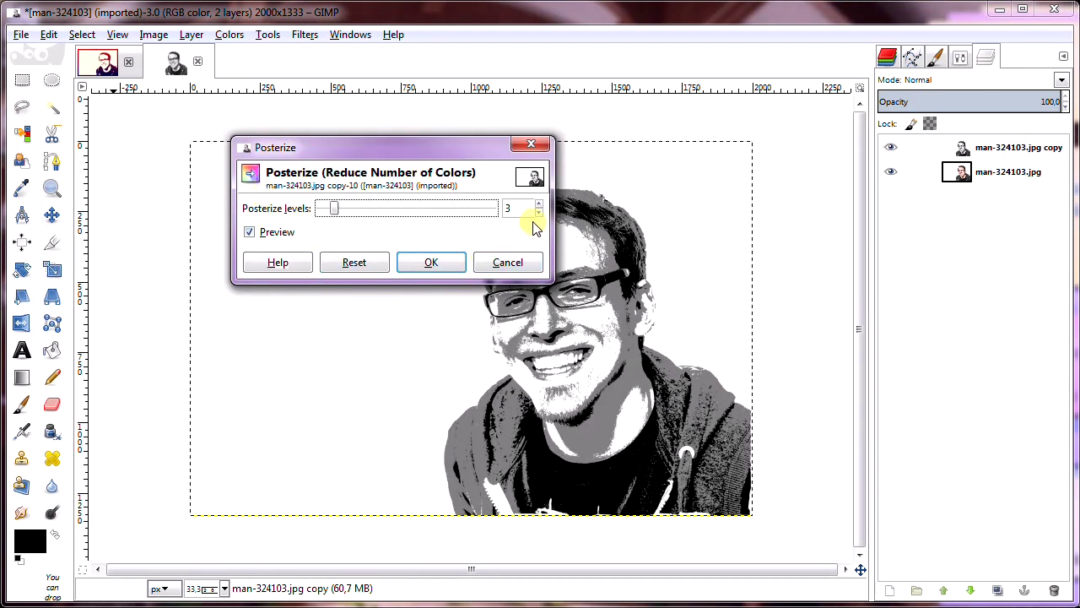
{"action": "left_click", "coordinate": [538, 212]}
{"action": "left_click", "coordinate": [432, 262]}
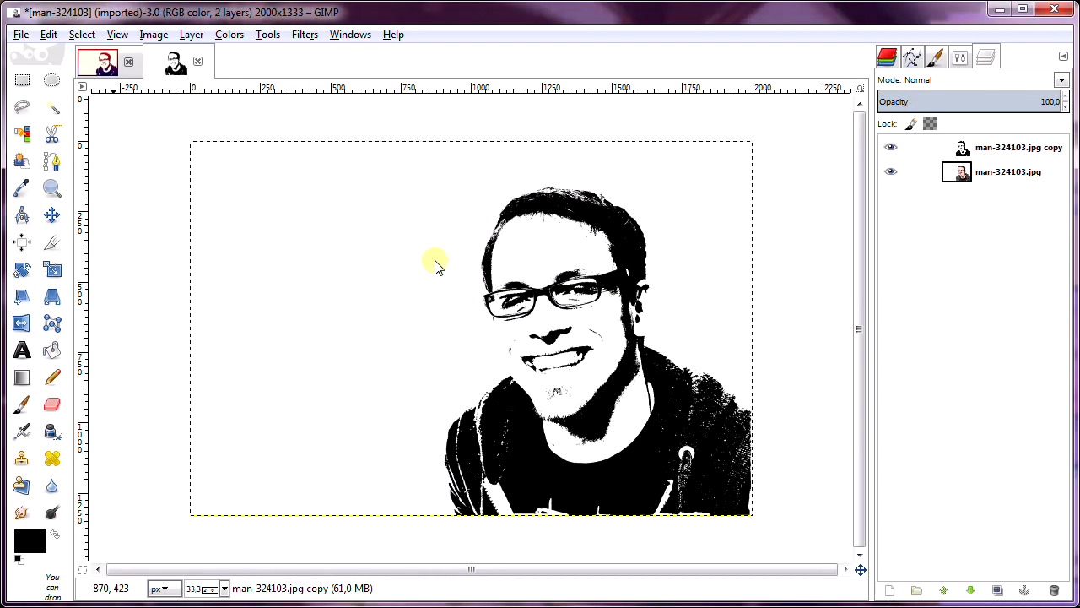
Despeckle the posterized layer with radius 25, black level -1 and white level 256.
{"action": "left_click", "coordinate": [305, 35]}
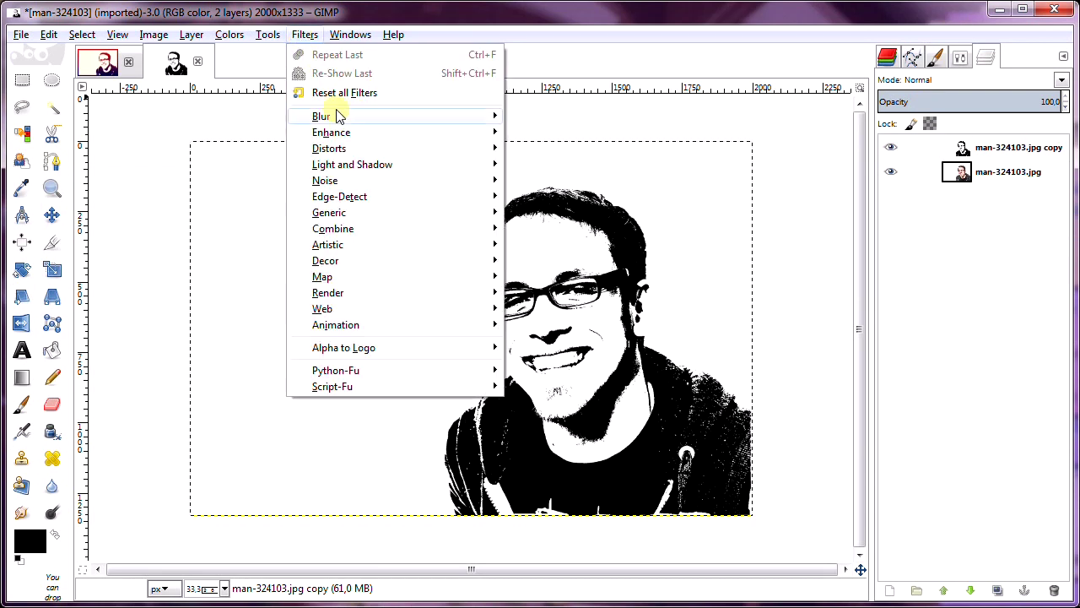
{"action": "mouse_move", "coordinate": [344, 136]}
{"action": "left_click", "coordinate": [594, 165]}
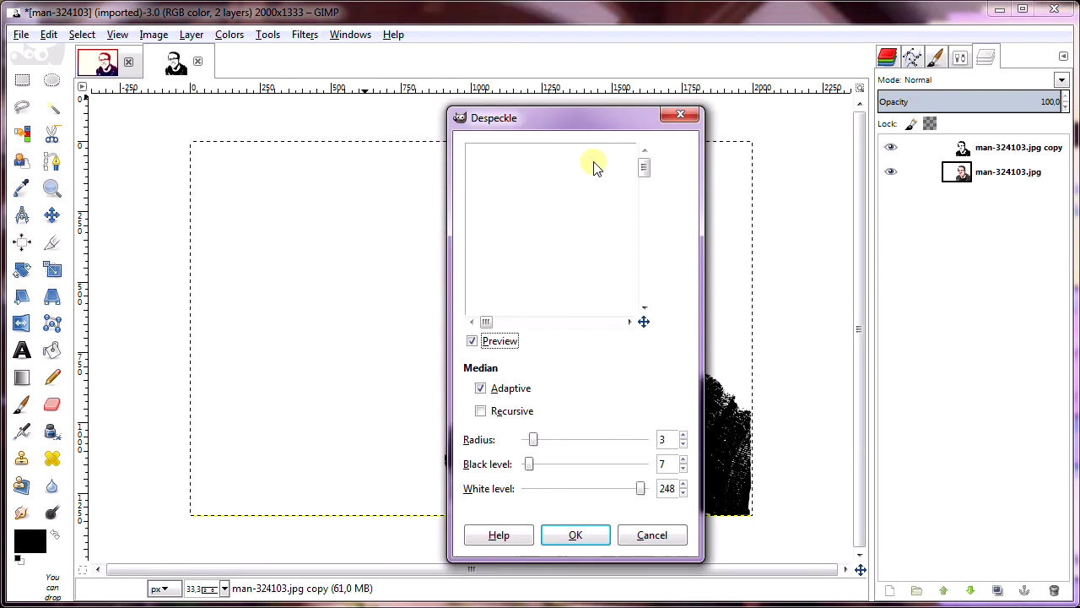
{"action": "left_click_drag", "start_coordinate": [607, 129], "coordinate": [331, 52]}
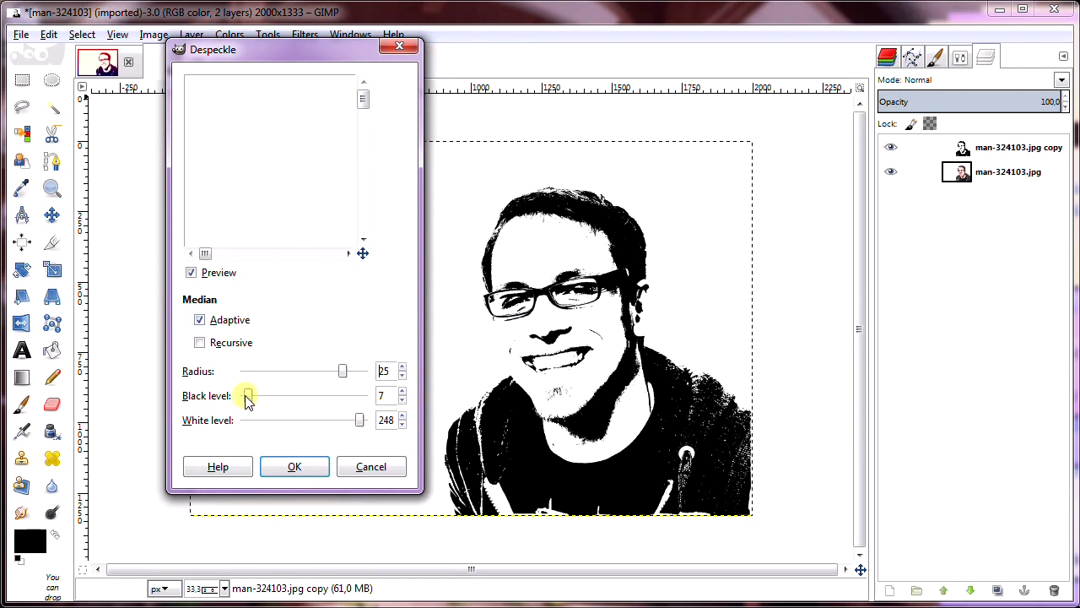
{"action": "left_click_drag", "start_coordinate": [356, 426], "coordinate": [368, 427]}
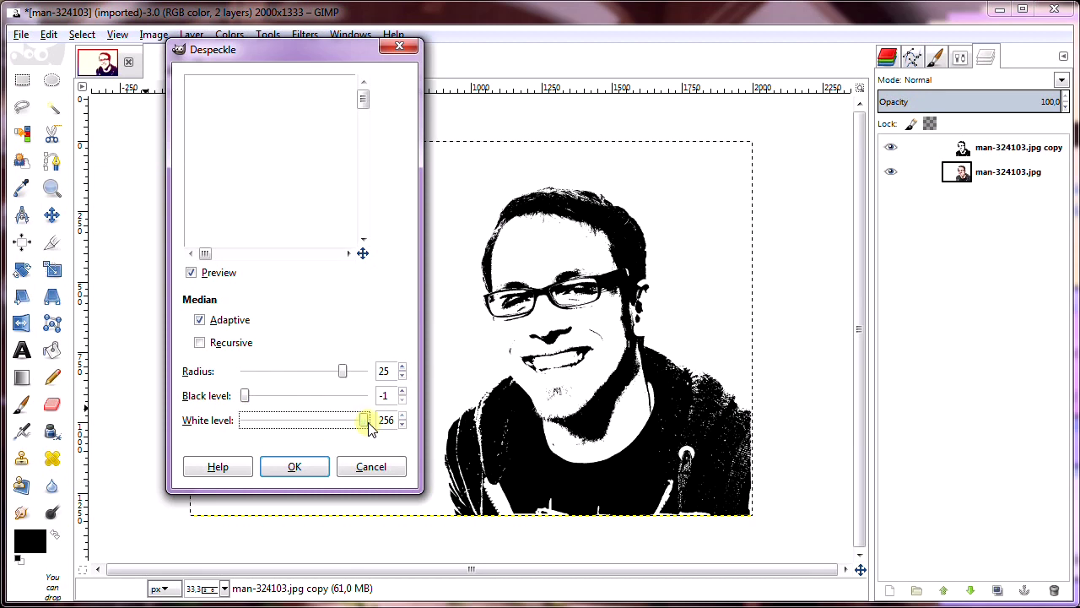
{"action": "left_click", "coordinate": [297, 467]}
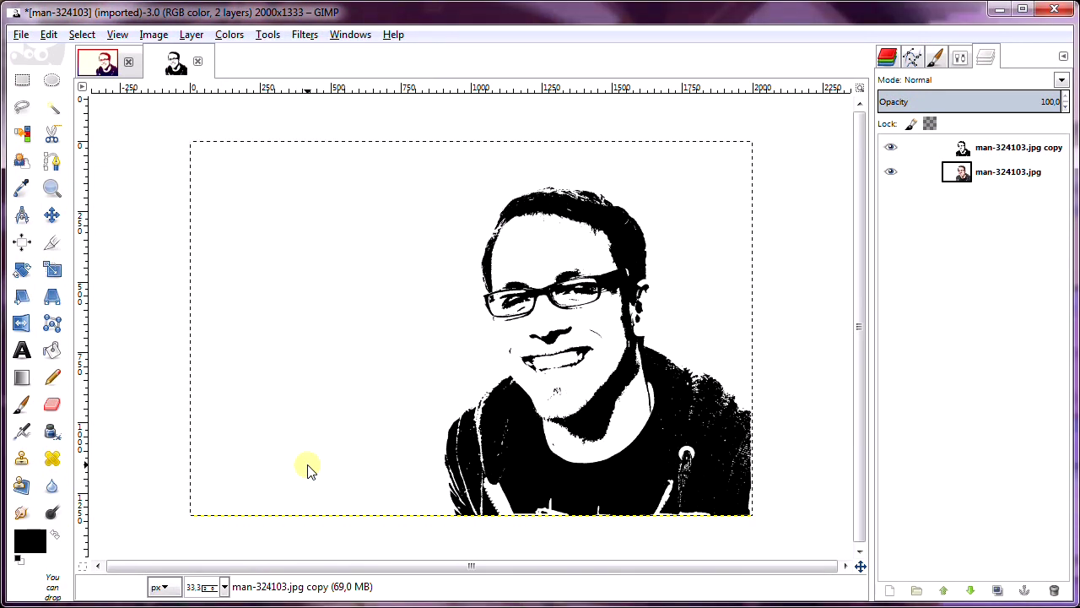
Select the whole image and turn the selection into a 50 px border.
{"action": "left_click", "coordinate": [82, 35]}
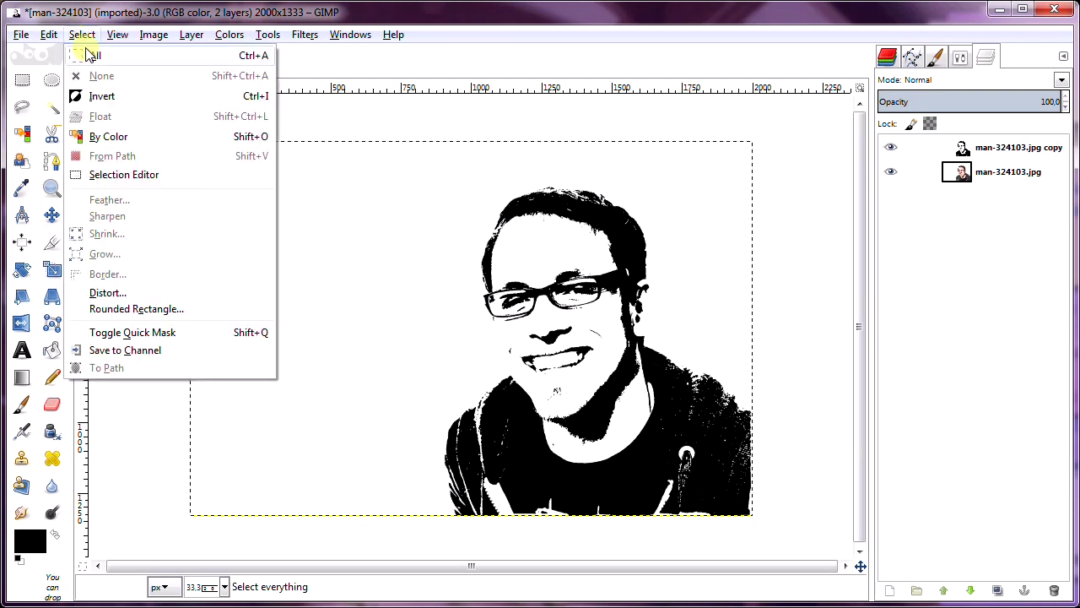
{"action": "left_click", "coordinate": [93, 56]}
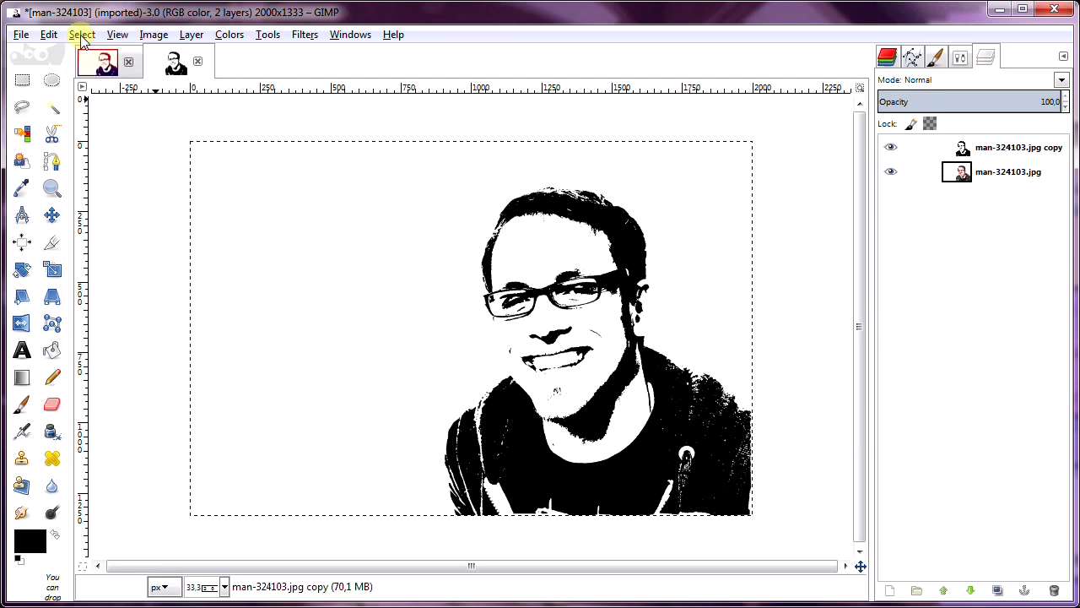
{"action": "left_click", "coordinate": [82, 34]}
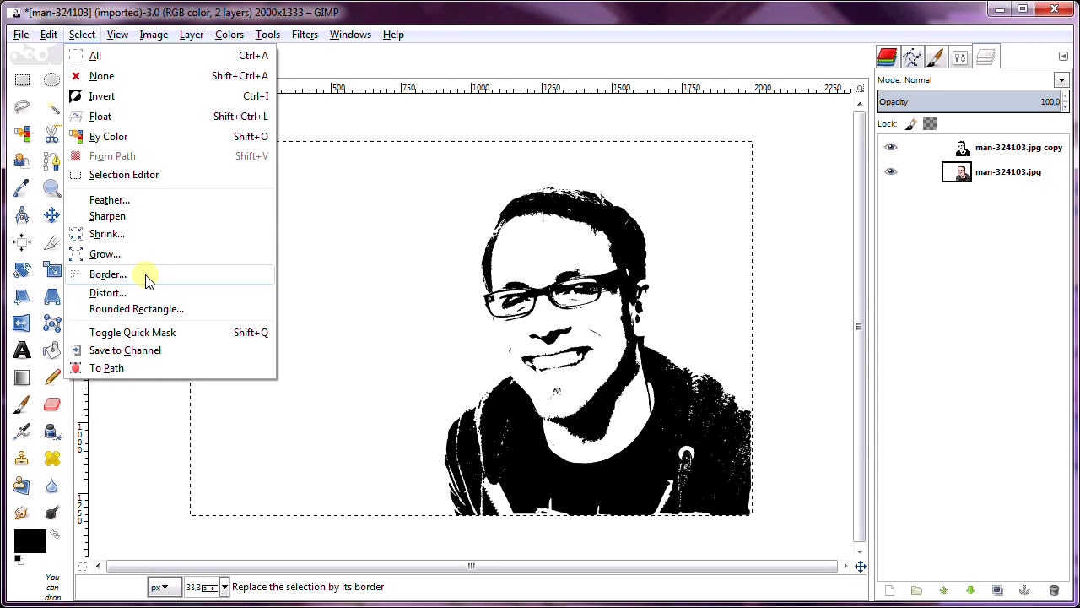
{"action": "left_click", "coordinate": [108, 274]}
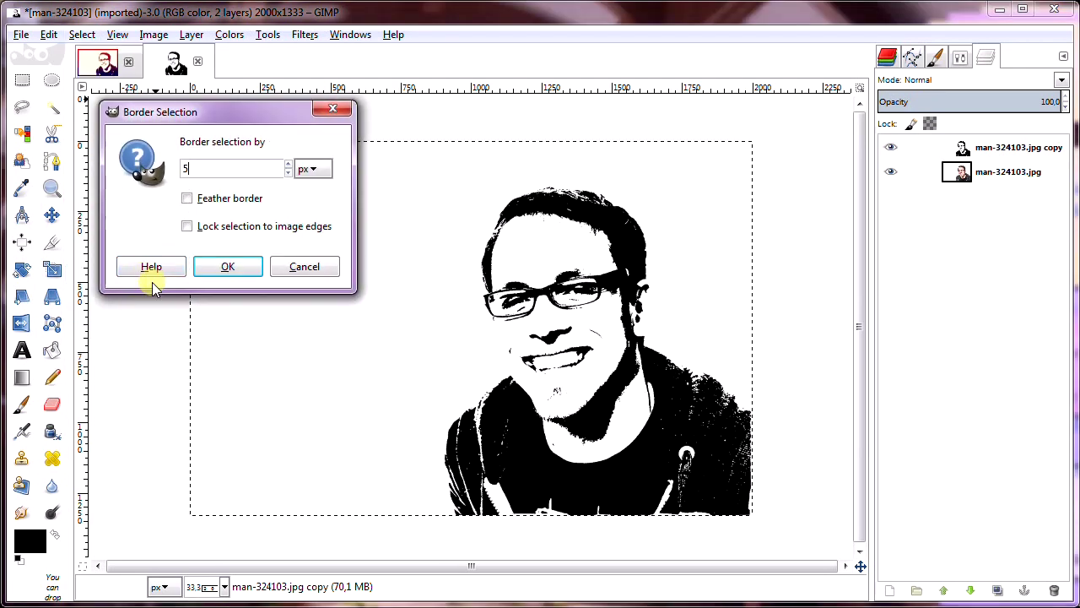
{"action": "type", "text": "0"}
{"action": "left_click", "coordinate": [228, 266]}
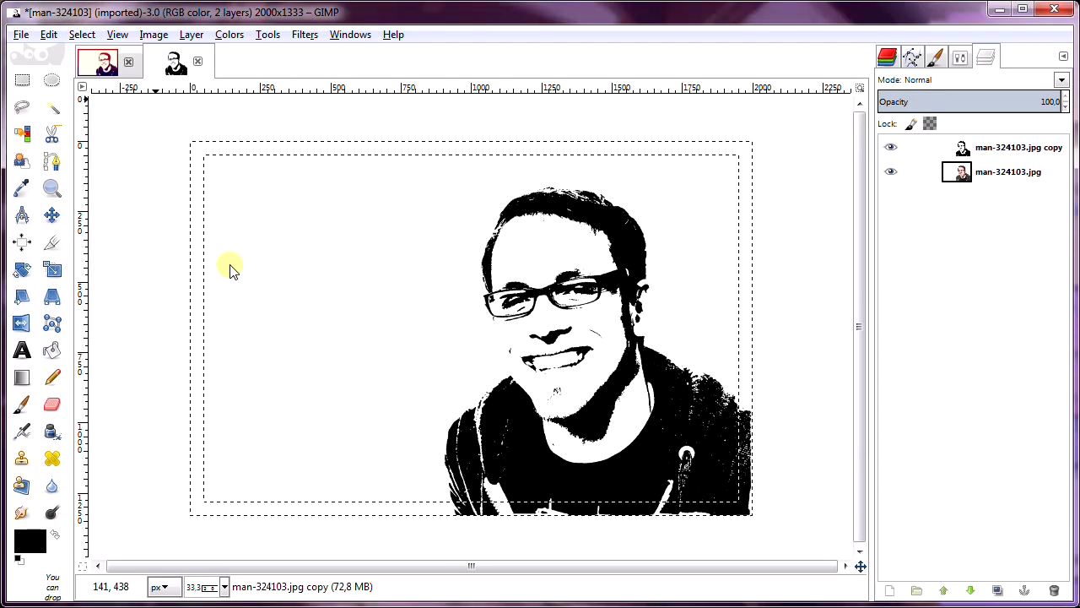
Fill the border selection with the black foreground color and clear the selection.
{"action": "left_click", "coordinate": [48, 37]}
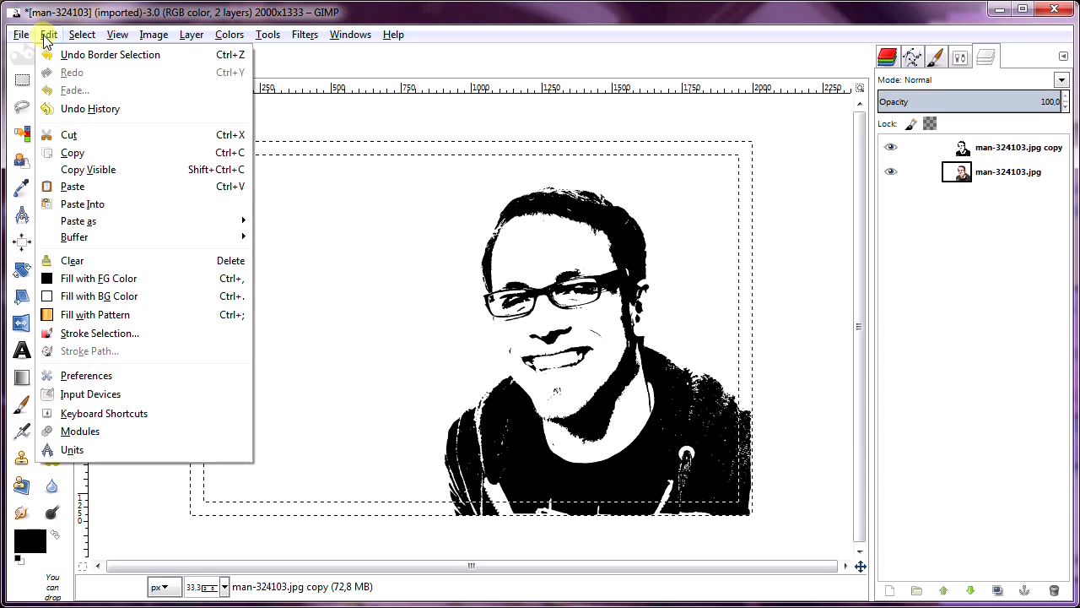
{"action": "left_click", "coordinate": [96, 281]}
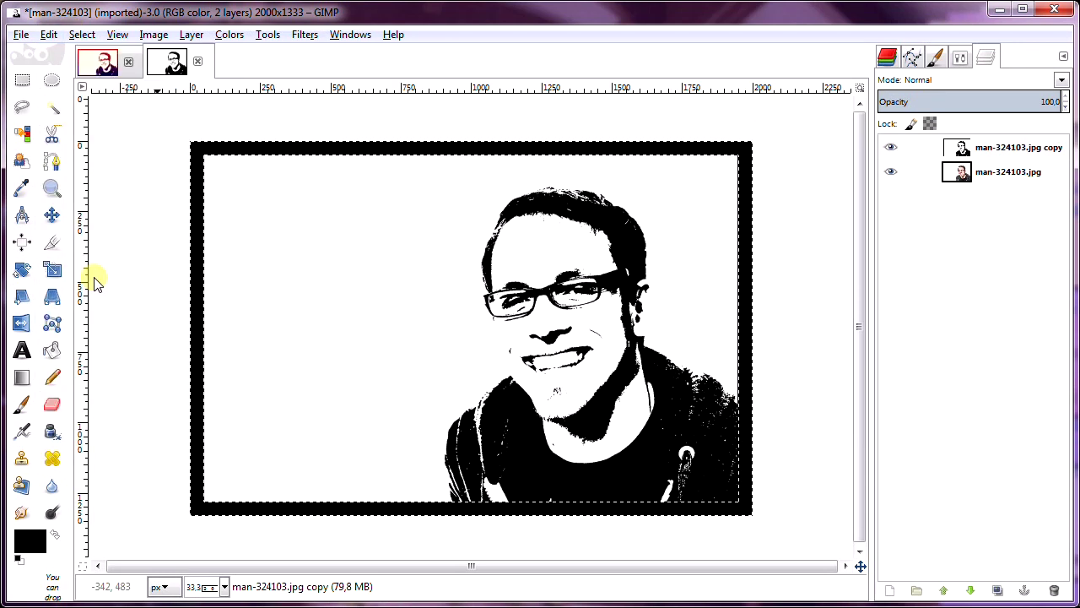
{"action": "left_click", "coordinate": [85, 35]}
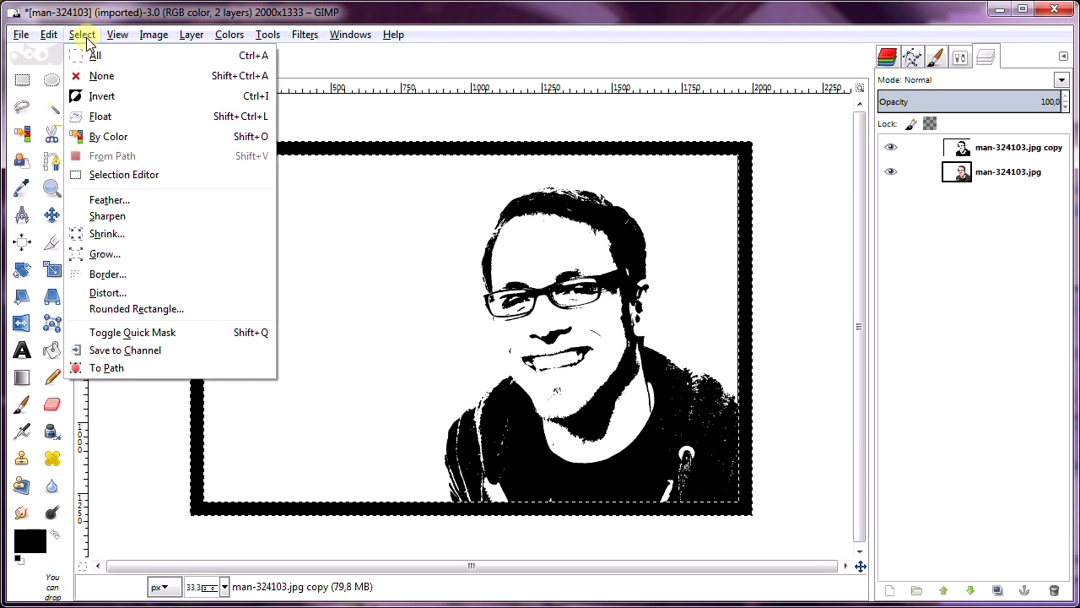
{"action": "left_click", "coordinate": [103, 74]}
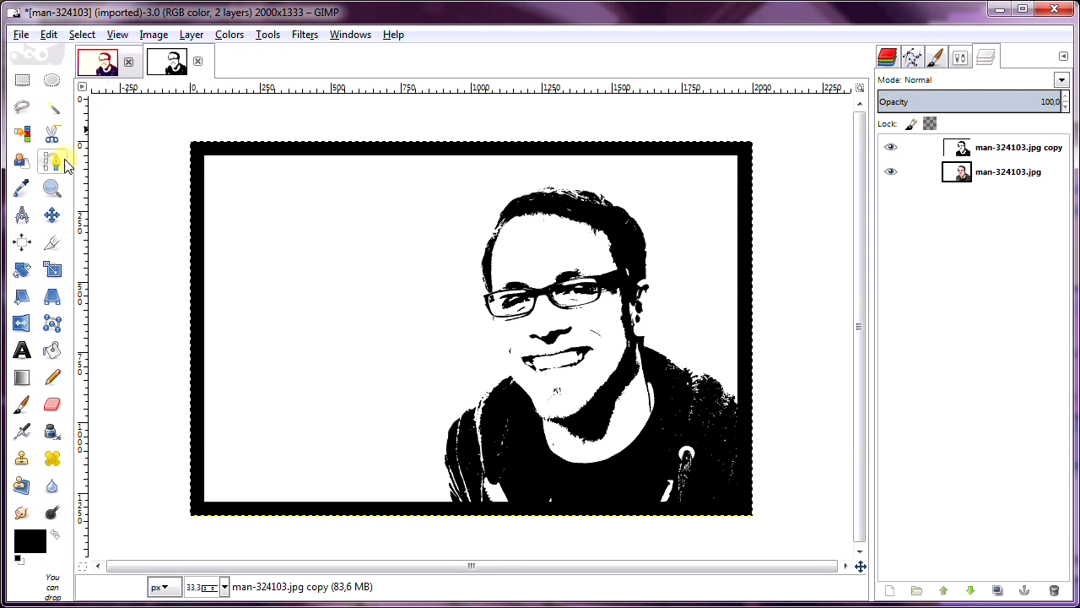
Select the black frame and its connected black areas with Fuzzy Select in add mode, threshold 15.
{"action": "left_click", "coordinate": [55, 112]}
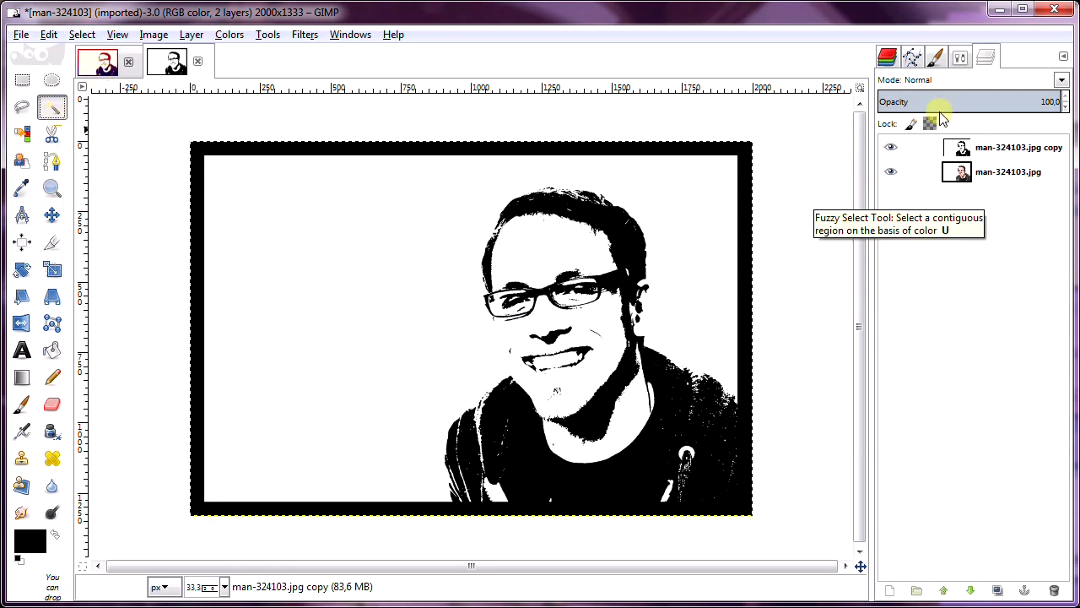
{"action": "left_click", "coordinate": [961, 59]}
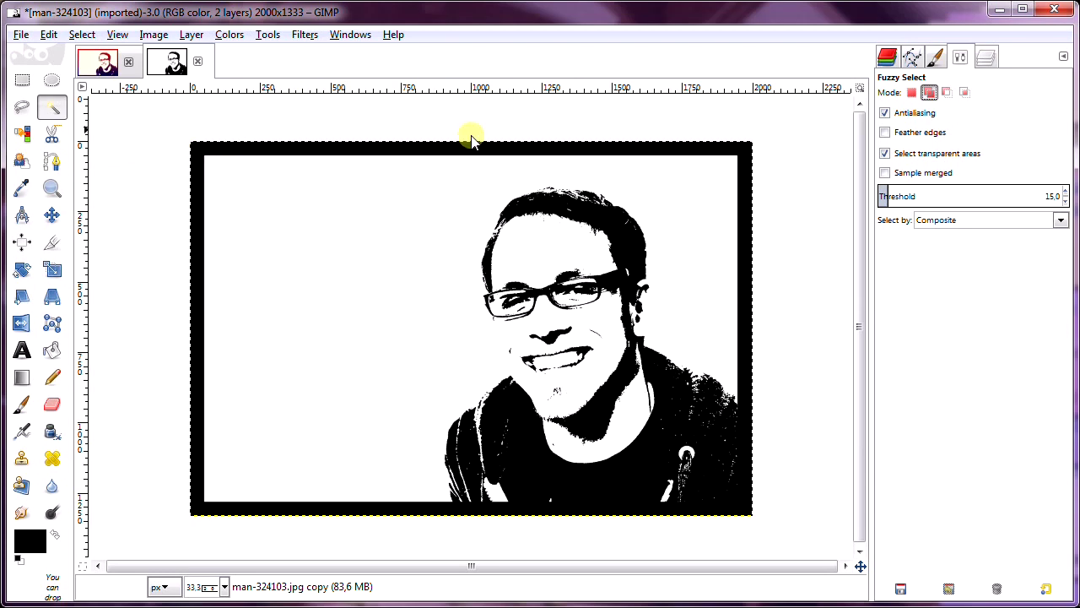
{"action": "left_click", "coordinate": [985, 58]}
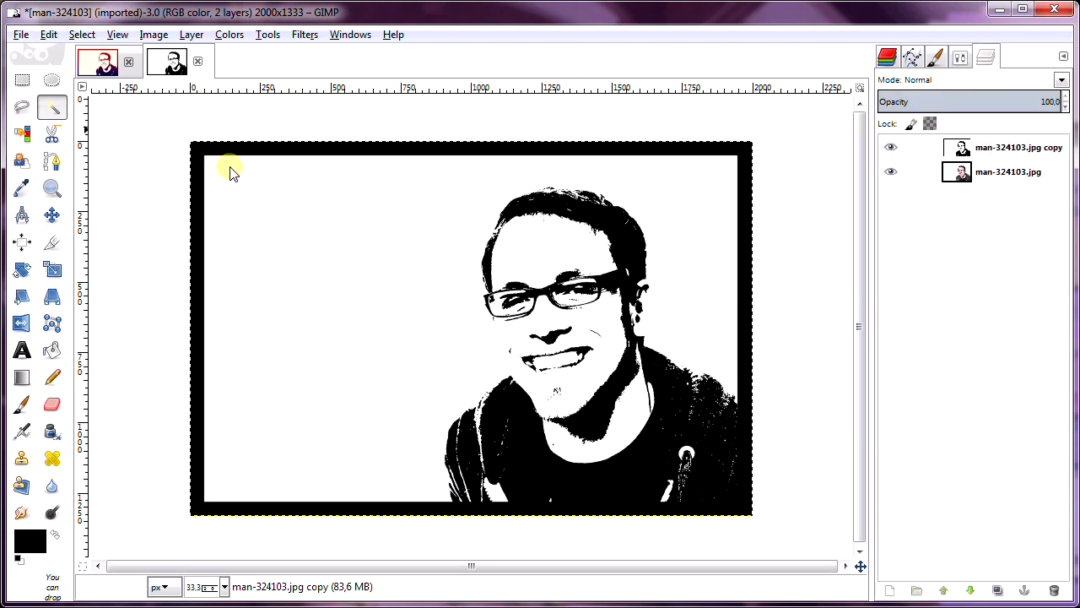
{"action": "left_click", "coordinate": [198, 169]}
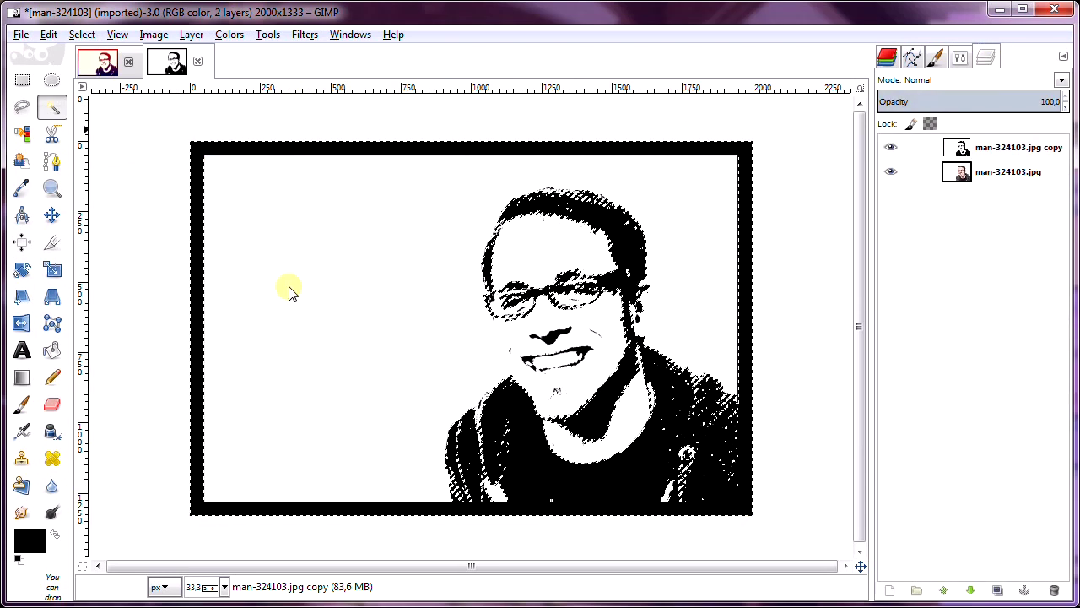
Add the separate black areas of the nose, mouth and chin to the selection with Fuzzy Select.
{"action": "scroll", "coordinate": [329, 315], "scroll_direction": "up", "scroll_amount": 3}
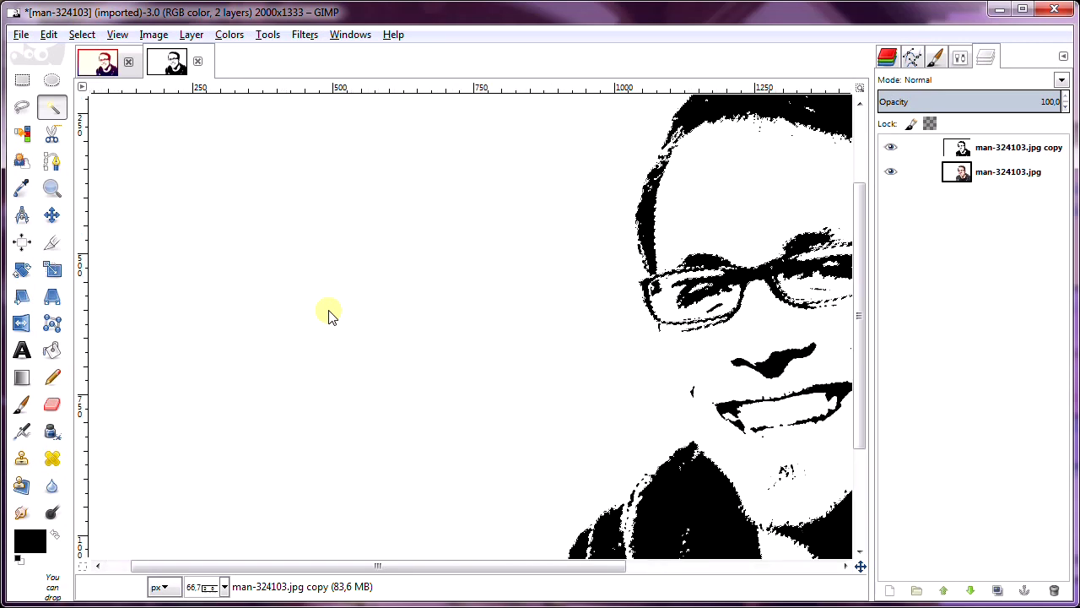
{"action": "scroll", "coordinate": [330, 315], "scroll_direction": "up", "scroll_amount": 1}
{"action": "left_click_drag", "start_coordinate": [380, 565], "coordinate": [579, 560]}
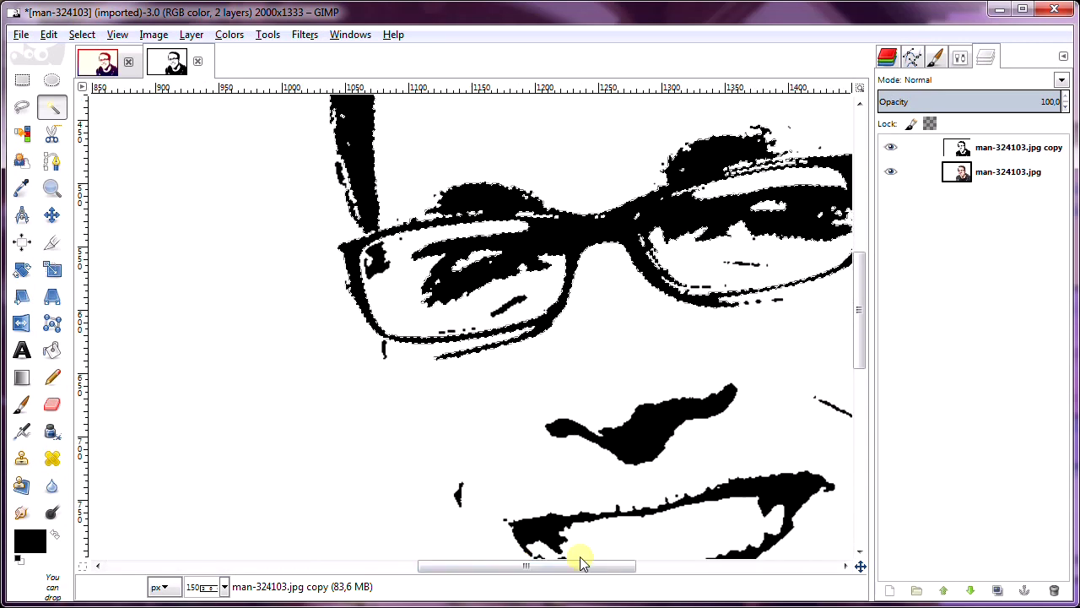
{"action": "scroll", "coordinate": [656, 434], "scroll_direction": "up", "scroll_amount": 1}
{"action": "left_click_drag", "start_coordinate": [860, 316], "coordinate": [860, 361]}
{"action": "scroll", "coordinate": [706, 380], "scroll_direction": "up", "scroll_amount": 2}
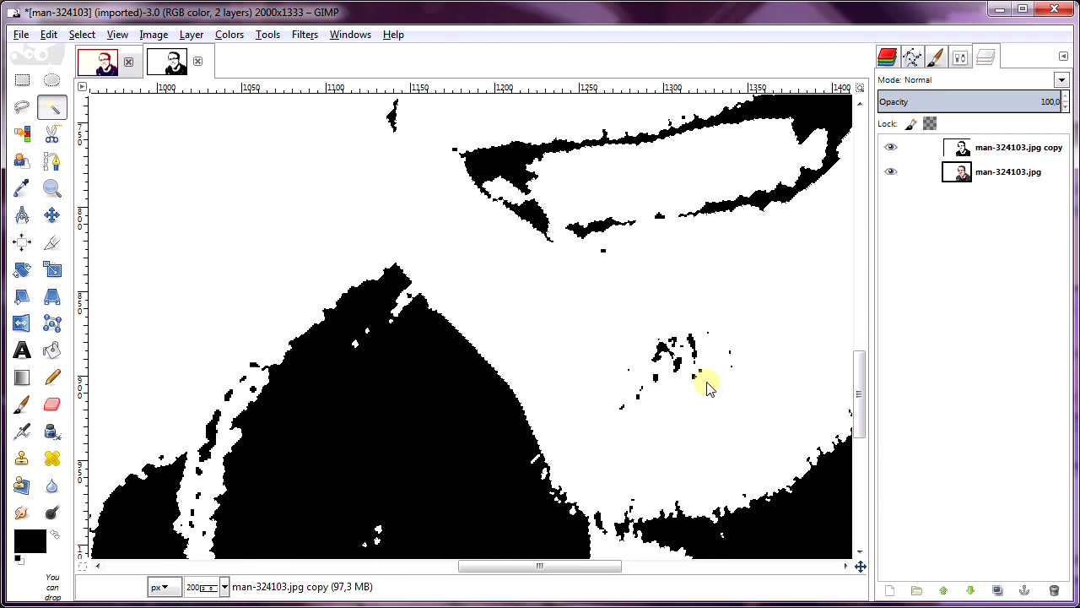
{"action": "left_click", "coordinate": [574, 430]}
{"action": "scroll", "coordinate": [704, 422], "scroll_direction": "down", "scroll_amount": 4}
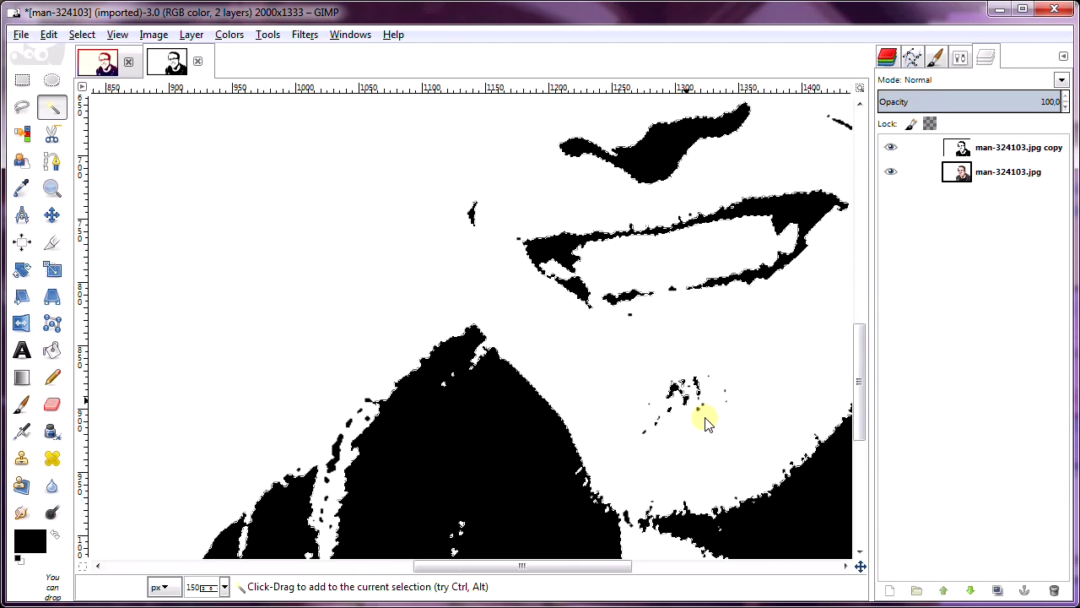
{"action": "scroll", "coordinate": [855, 422], "scroll_direction": "up", "scroll_amount": 3}
{"action": "scroll", "coordinate": [602, 301], "scroll_direction": "up", "scroll_amount": 3}
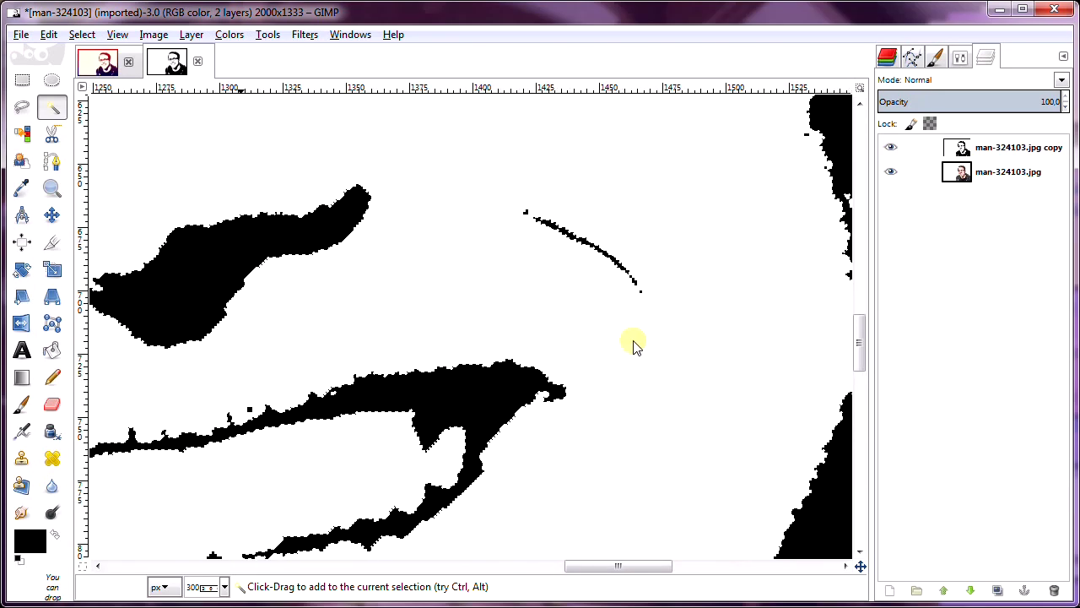
Add the isolated black marks on the cheek and around the glasses to the selection.
{"action": "scroll", "coordinate": [634, 345], "scroll_direction": "down", "scroll_amount": 2}
{"action": "scroll", "coordinate": [860, 346], "scroll_direction": "up", "scroll_amount": 5}
{"action": "left_click_drag", "start_coordinate": [586, 569], "coordinate": [540, 569]}
{"action": "scroll", "coordinate": [861, 232], "scroll_direction": "down", "scroll_amount": 5}
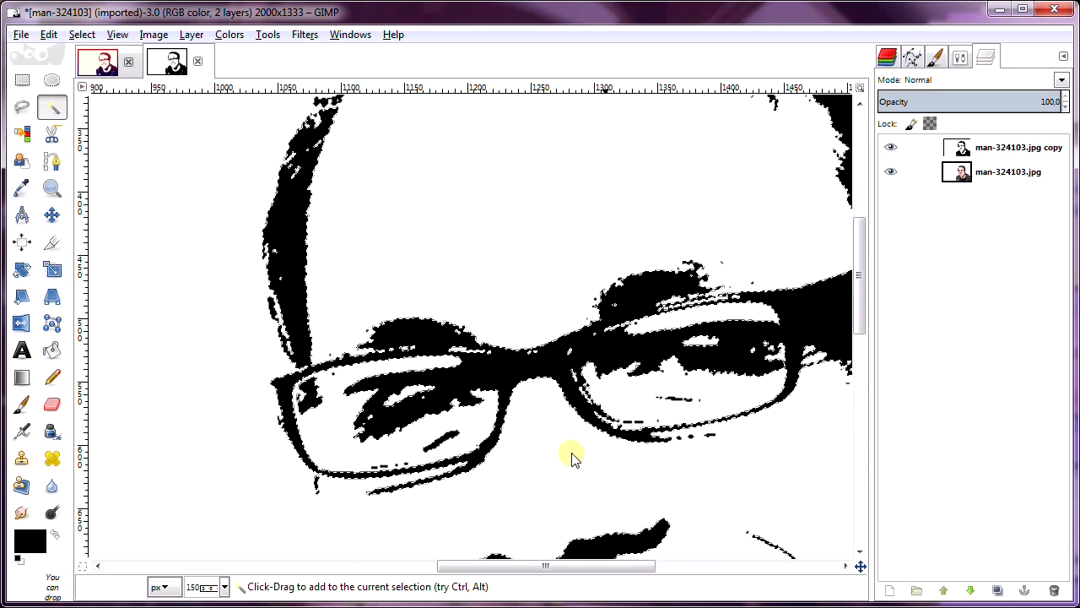
{"action": "scroll", "coordinate": [574, 506], "scroll_direction": "up", "scroll_amount": 2}
{"action": "scroll", "coordinate": [362, 414], "scroll_direction": "up", "scroll_amount": 1}
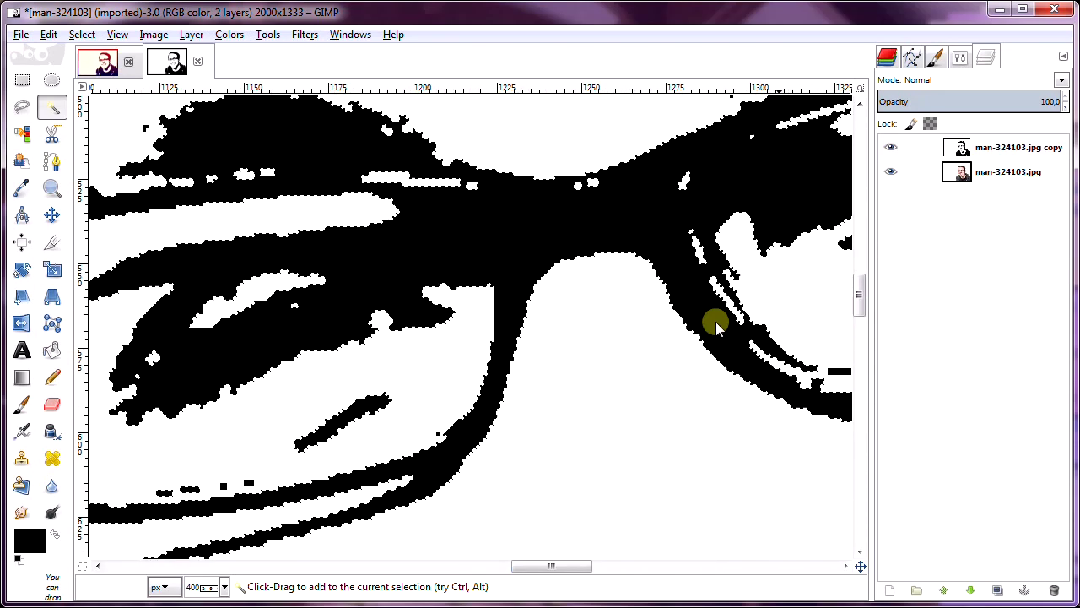
{"action": "left_click_drag", "start_coordinate": [548, 567], "coordinate": [482, 566]}
{"action": "scroll", "coordinate": [861, 301], "scroll_direction": "up", "scroll_amount": 2}
{"action": "scroll", "coordinate": [861, 229], "scroll_direction": "up", "scroll_amount": 3}
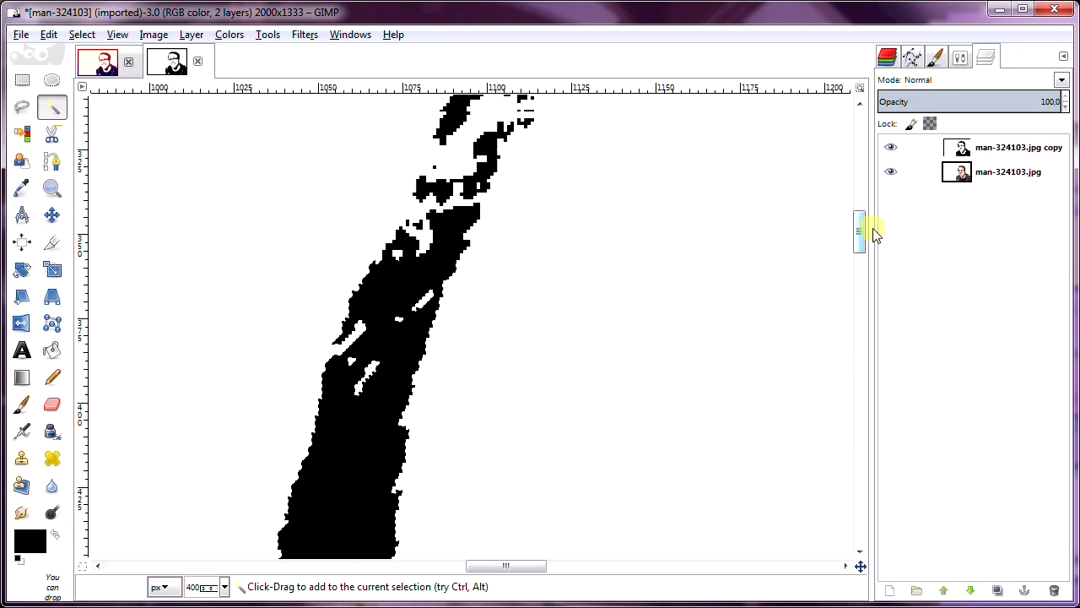
Add the remaining isolated black patches around the hair and the shoulder to the selection.
{"action": "left_click_drag", "start_coordinate": [502, 261], "coordinate": [522, 217]}
{"action": "scroll", "coordinate": [446, 332], "scroll_direction": "up", "scroll_amount": 1}
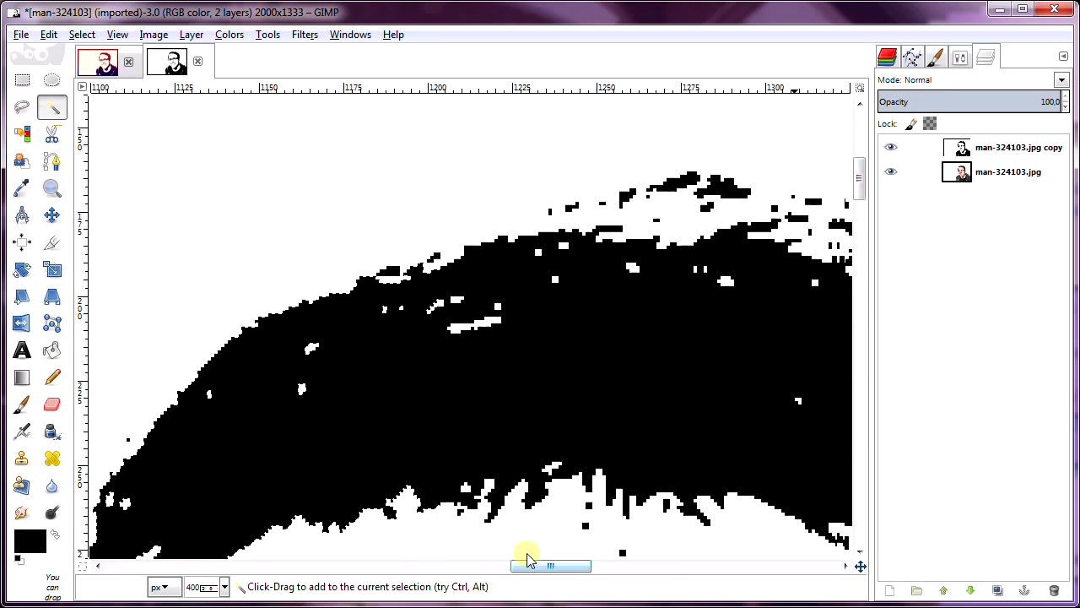
{"action": "left_click_drag", "start_coordinate": [545, 566], "coordinate": [632, 573]}
{"action": "left_click", "coordinate": [157, 169]}
{"action": "left_click_drag", "start_coordinate": [859, 179], "coordinate": [861, 194]}
{"action": "left_click_drag", "start_coordinate": [642, 566], "coordinate": [707, 572]}
{"action": "left_click_drag", "start_coordinate": [859, 251], "coordinate": [870, 376]}
{"action": "left_click_drag", "start_coordinate": [695, 566], "coordinate": [778, 574]}
{"action": "key", "text": "minus"}
{"action": "key", "text": "minus"}
{"action": "key", "text": "minus"}
{"action": "key", "text": "minus"}
{"action": "key", "text": "minus"}
{"action": "key", "text": "minus"}
{"action": "key", "text": "minus"}
{"action": "key", "text": "minus"}
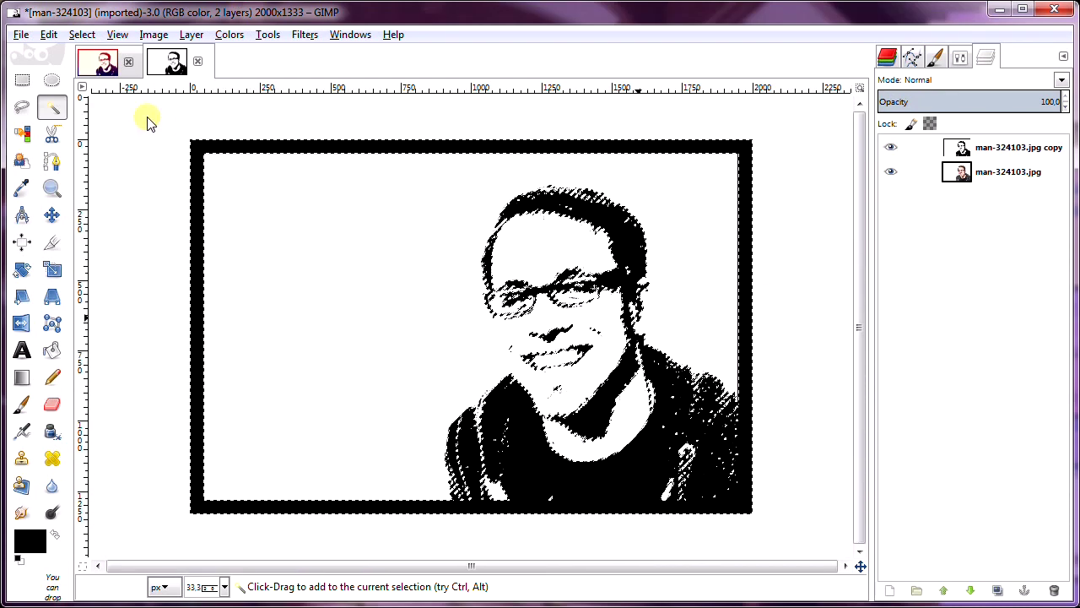
Create a new transparent layer above the posterized layer copy.
{"action": "left_click", "coordinate": [191, 35]}
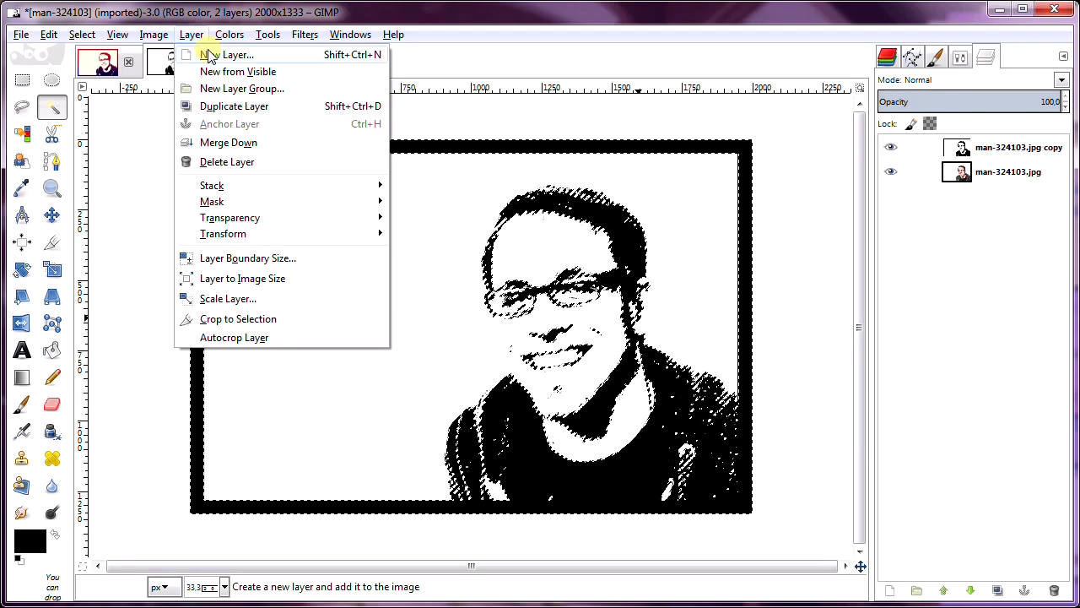
{"action": "left_click", "coordinate": [211, 54]}
{"action": "left_click", "coordinate": [545, 449]}
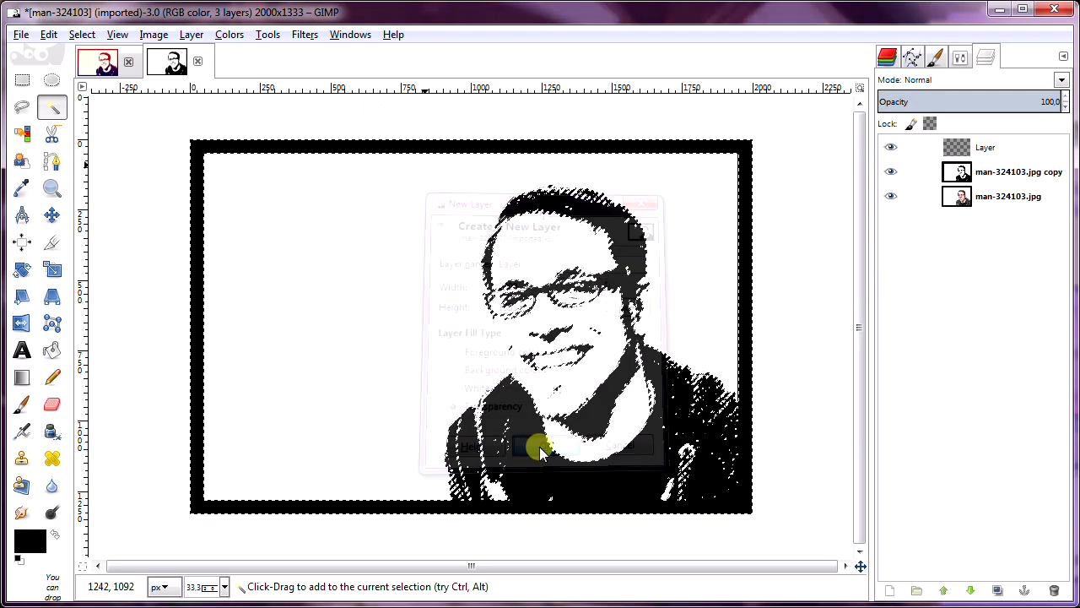
Choose the Blend tool with the FG to BG (RGB) gradient, linear shape and no repeat.
{"action": "left_click", "coordinate": [23, 380]}
{"action": "left_click", "coordinate": [959, 57]}
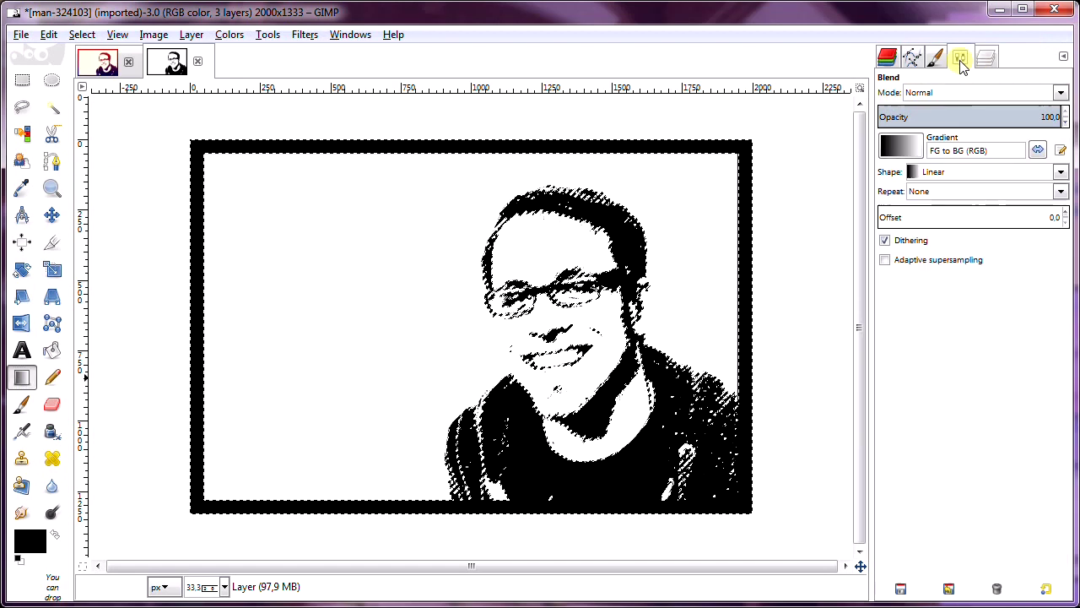
{"action": "left_click", "coordinate": [964, 175]}
{"action": "left_click", "coordinate": [964, 174]}
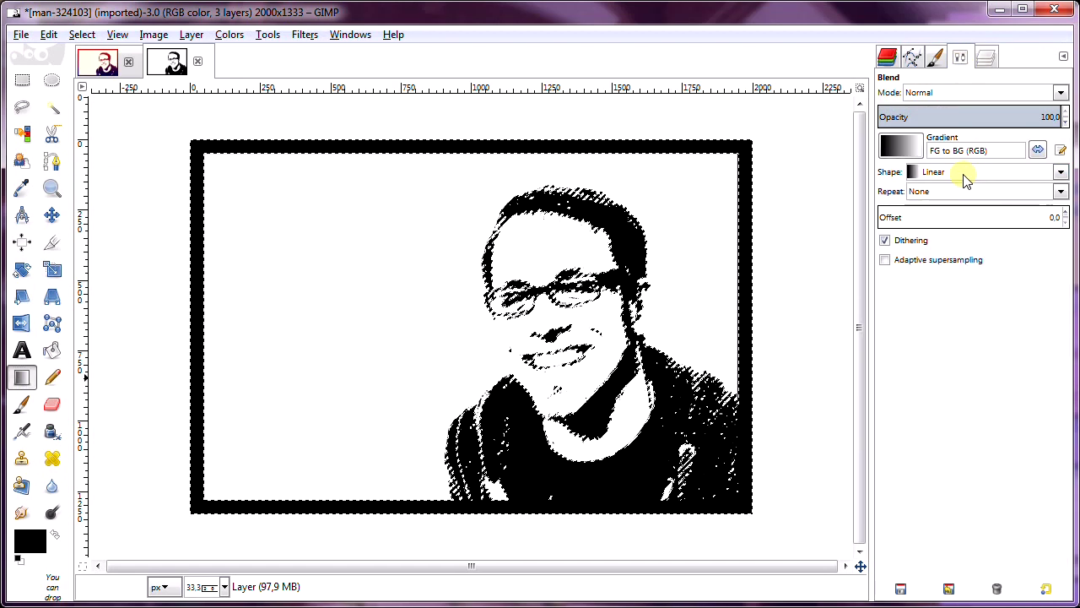
{"action": "left_click", "coordinate": [964, 174]}
{"action": "left_click", "coordinate": [959, 195]}
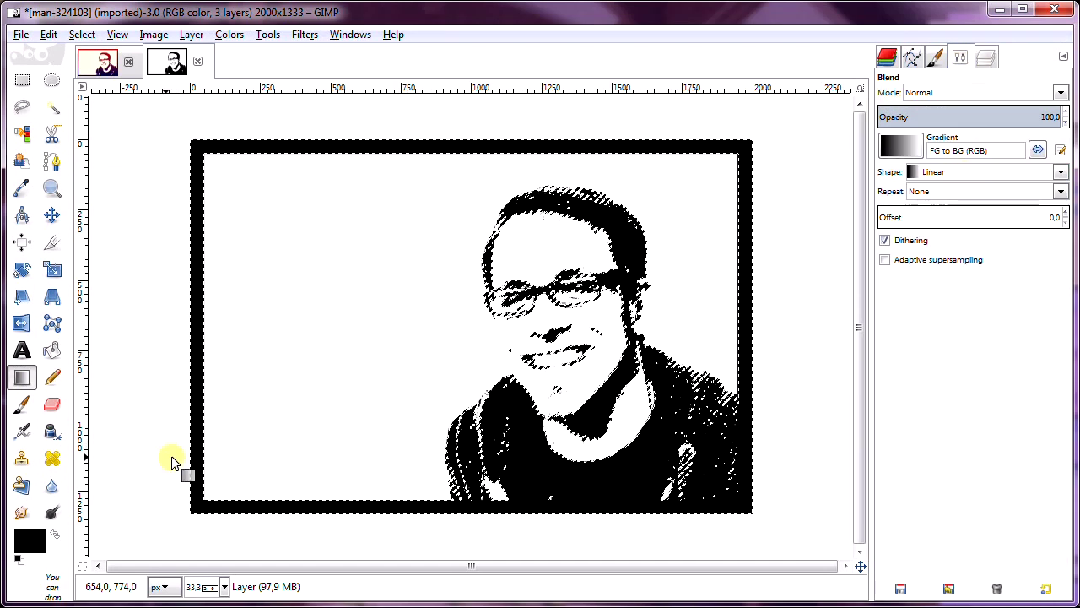
Set the foreground color to dark blue 000679 and the background color to dark red b50000.
{"action": "left_click", "coordinate": [32, 545]}
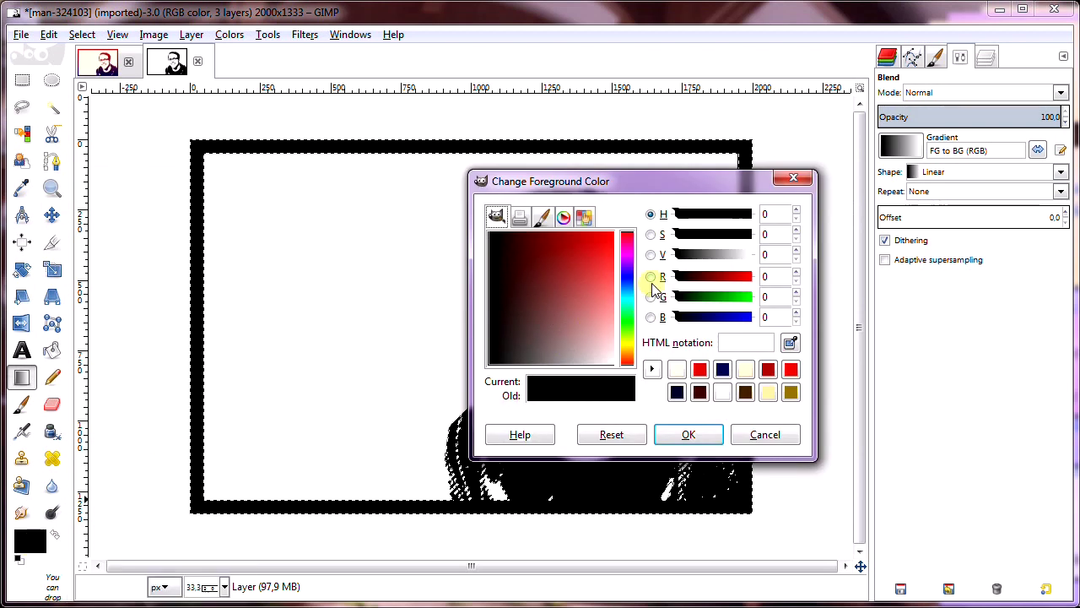
{"action": "left_click", "coordinate": [627, 278]}
{"action": "left_click_drag", "start_coordinate": [579, 290], "coordinate": [549, 220]}
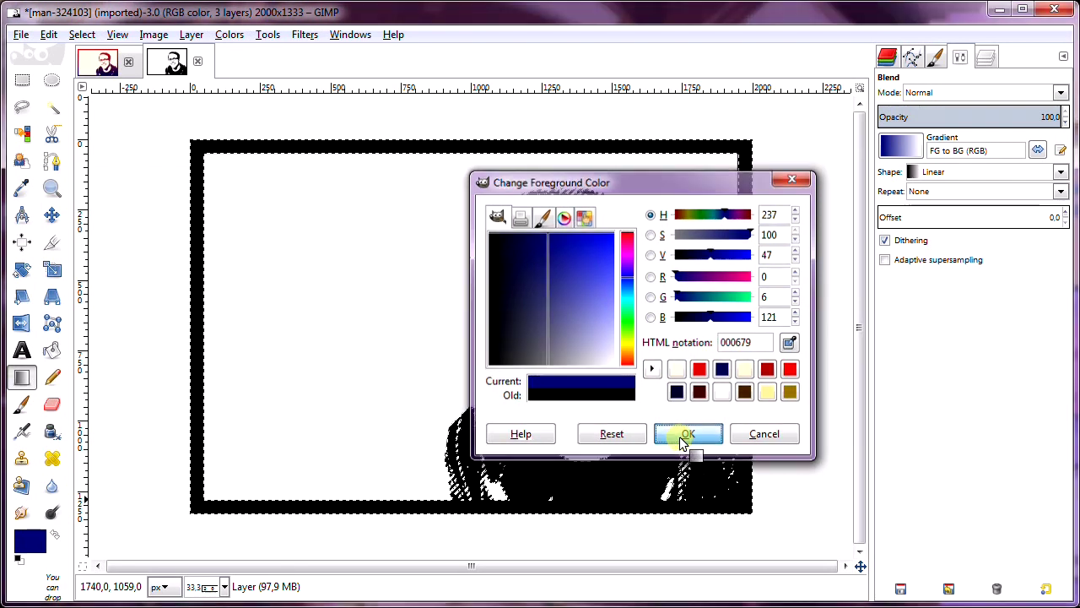
{"action": "left_click", "coordinate": [685, 436]}
{"action": "left_click", "coordinate": [45, 561]}
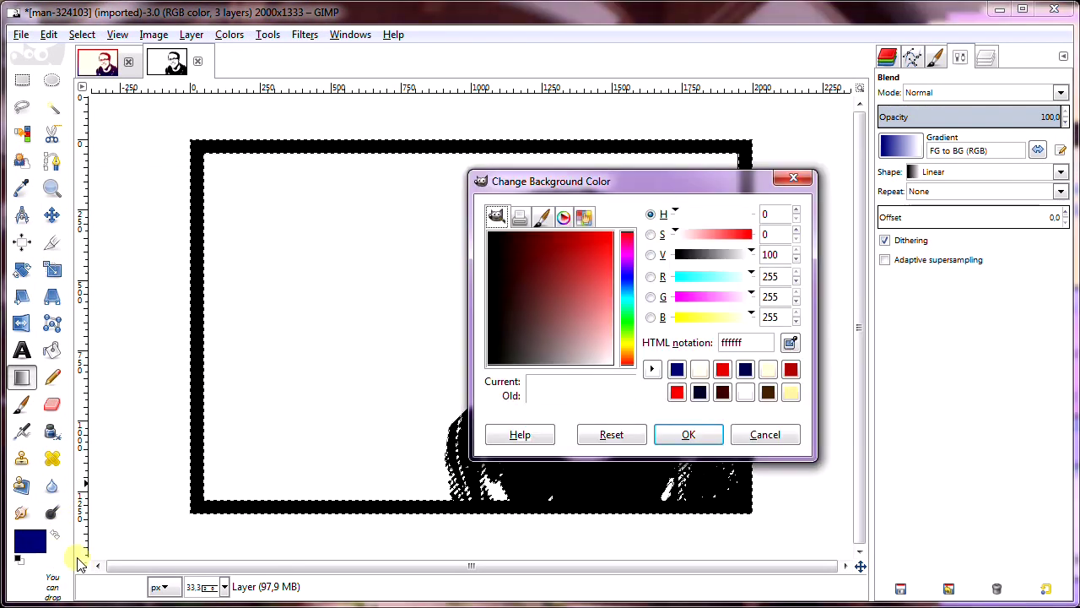
{"action": "left_click_drag", "start_coordinate": [576, 272], "coordinate": [582, 218]}
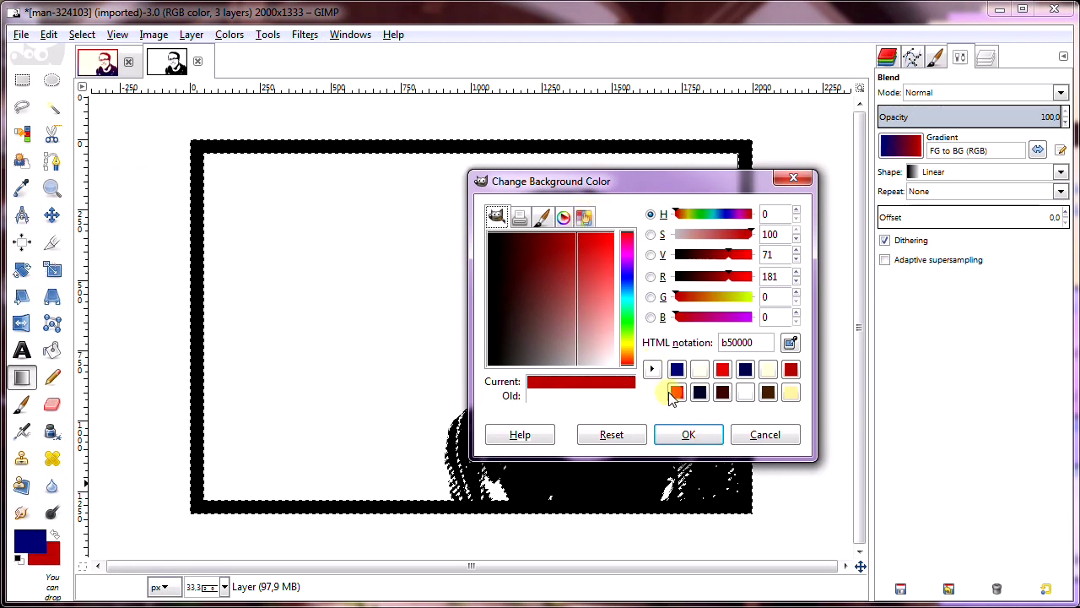
{"action": "left_click", "coordinate": [688, 434]}
Fill the selection on the new layer with a vertical gradient, blue at the bottom to red at the top, and clear the selection.
{"action": "left_click", "coordinate": [989, 57]}
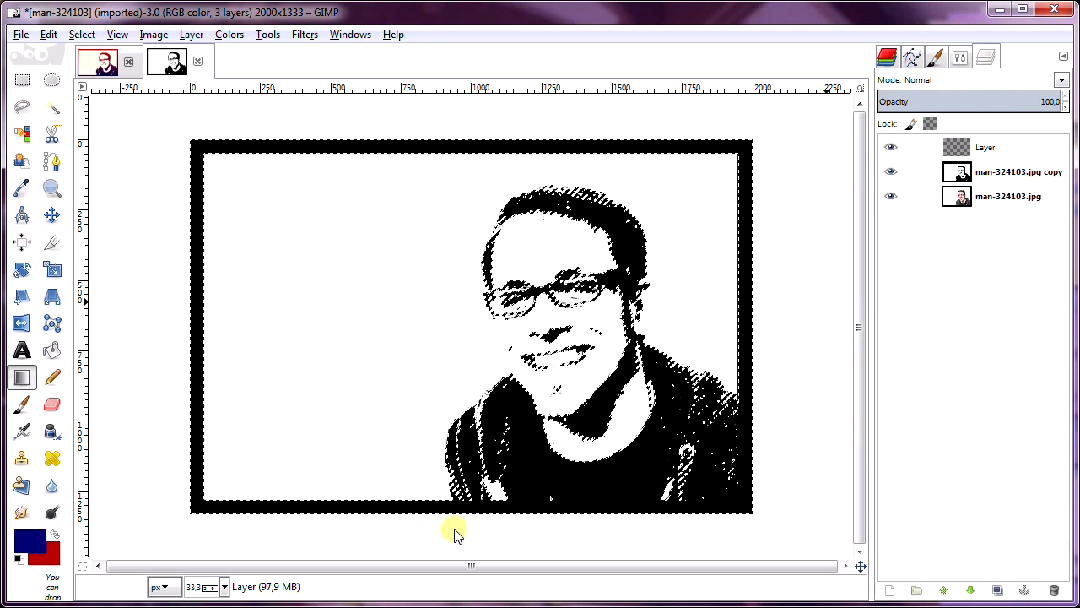
{"action": "left_click_drag", "start_coordinate": [454, 530], "coordinate": [458, 132]}
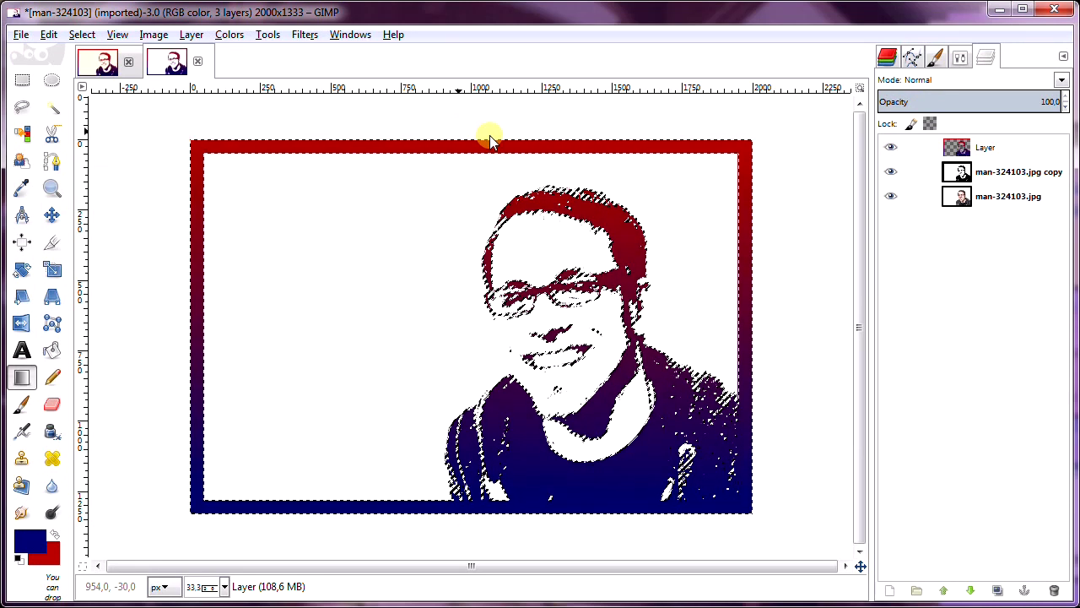
{"action": "left_click", "coordinate": [82, 34]}
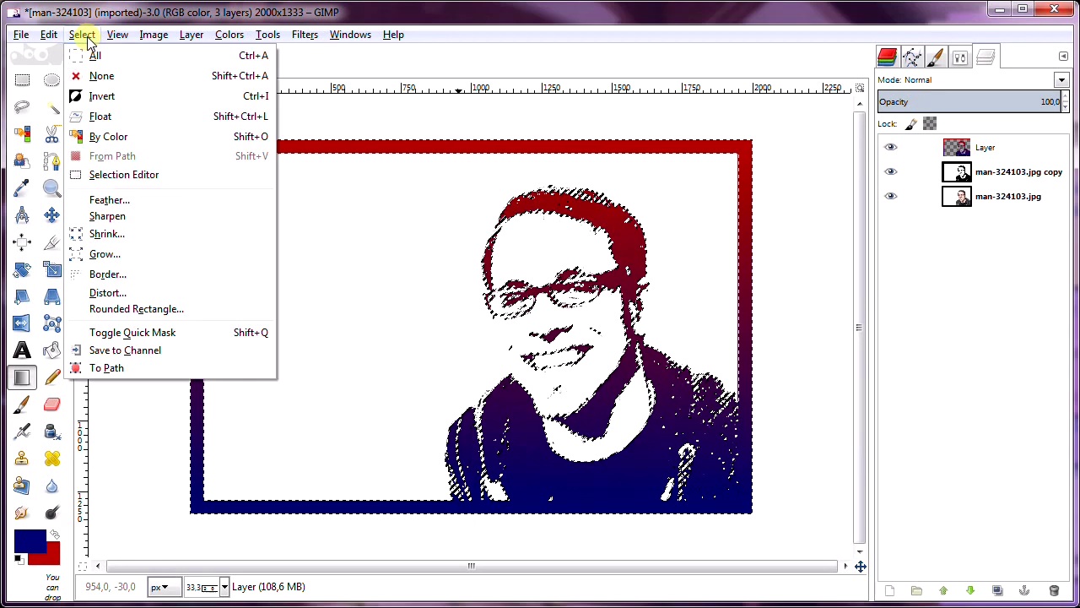
{"action": "left_click", "coordinate": [102, 76]}
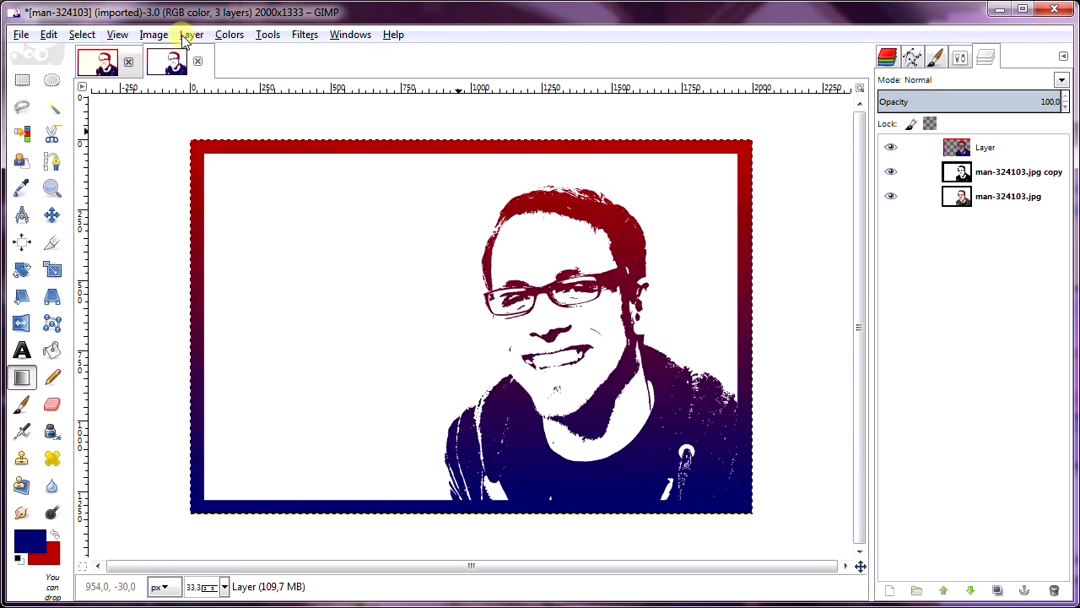
Create another 2000 x 1333 px transparent layer and move it beneath the gradient layer.
{"action": "left_click", "coordinate": [192, 35]}
{"action": "left_click", "coordinate": [210, 53]}
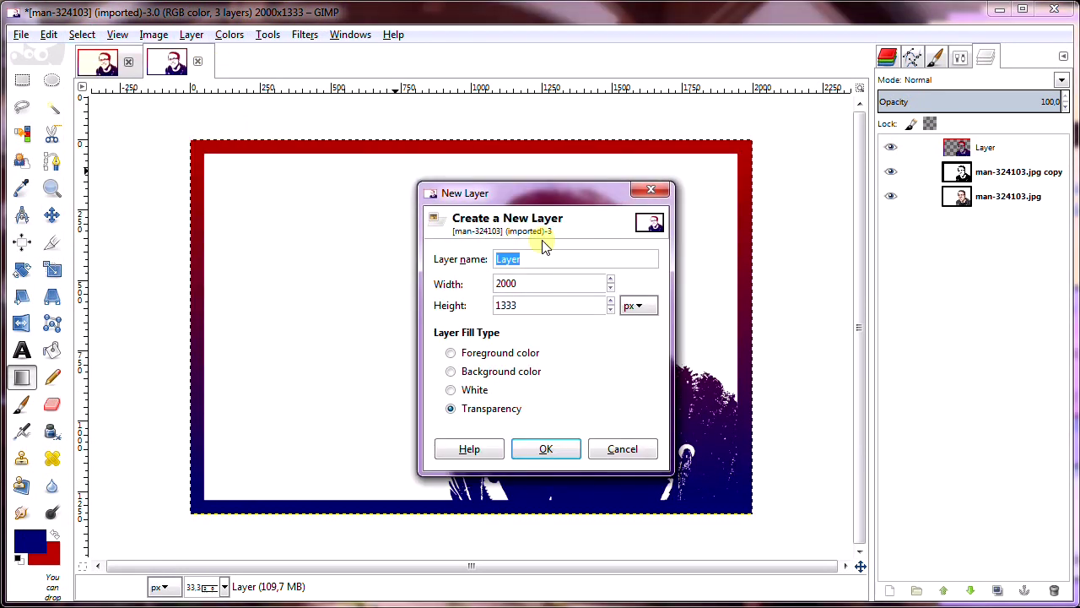
{"action": "left_click", "coordinate": [548, 451]}
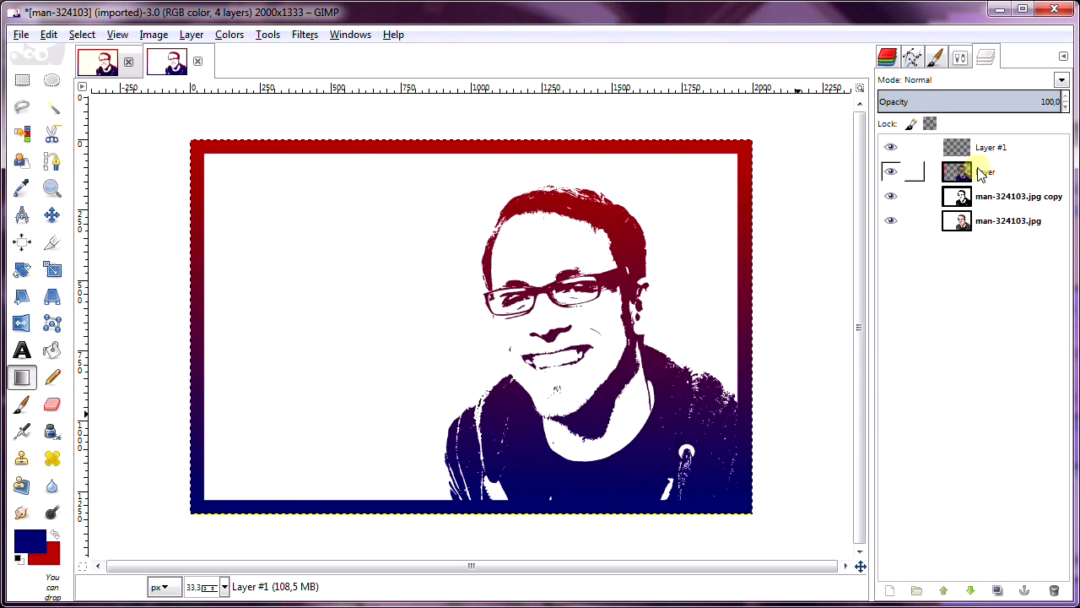
{"action": "left_click", "coordinate": [971, 591]}
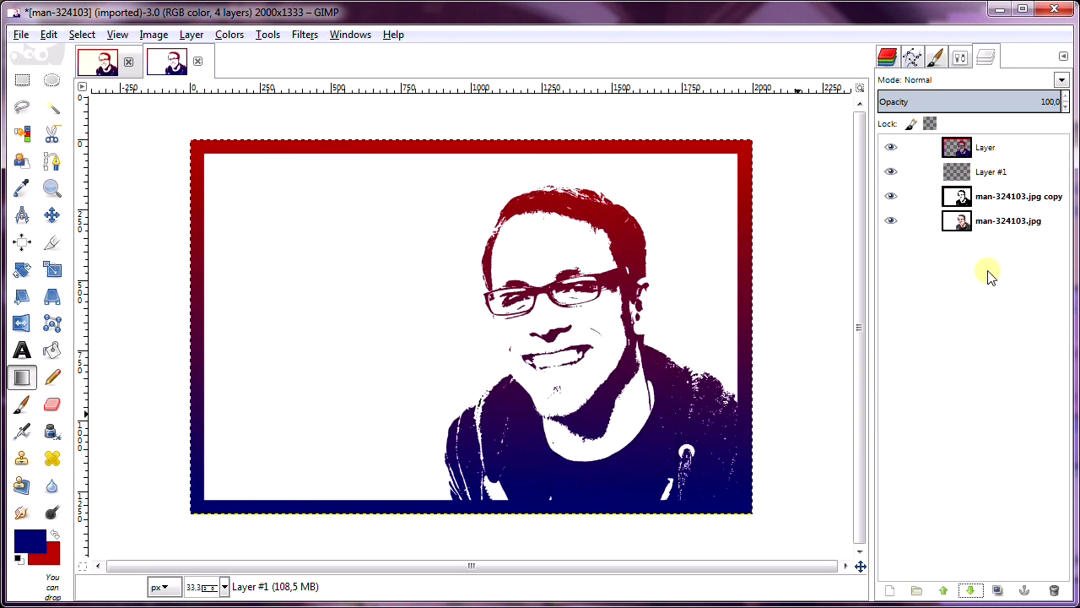
Set the foreground color to cream fff6d8 and fill the new layer beneath the gradient with it.
{"action": "left_click", "coordinate": [30, 544]}
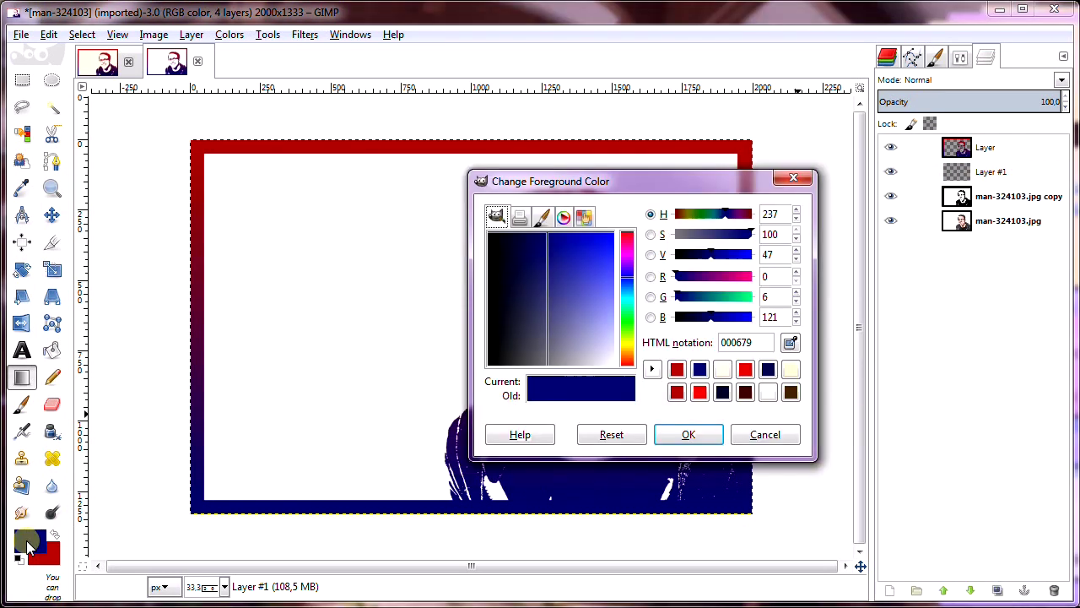
{"action": "left_click", "coordinate": [720, 371]}
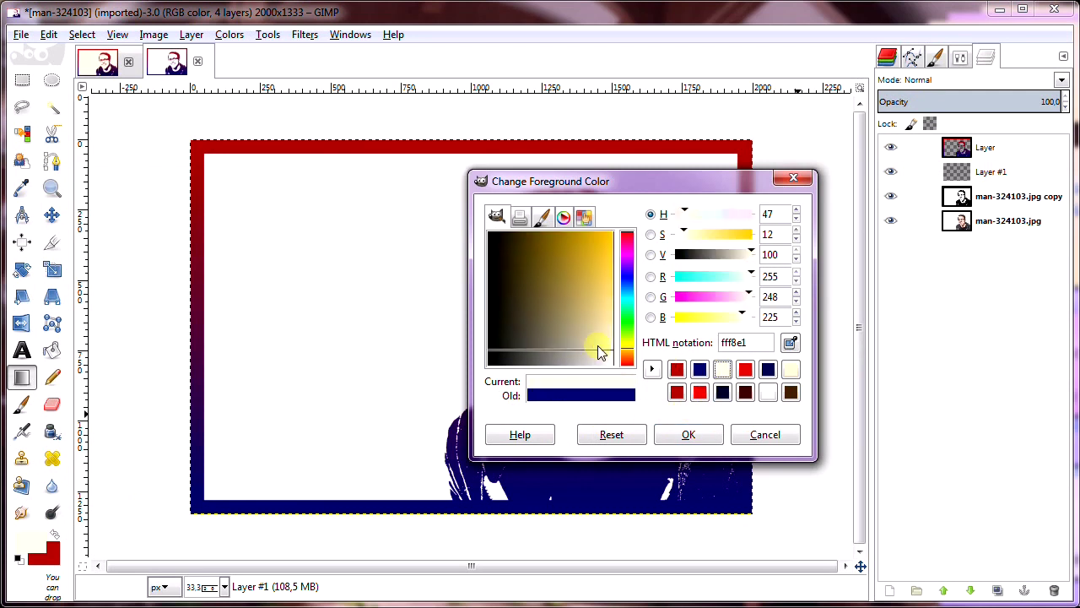
{"action": "left_click", "coordinate": [614, 355]}
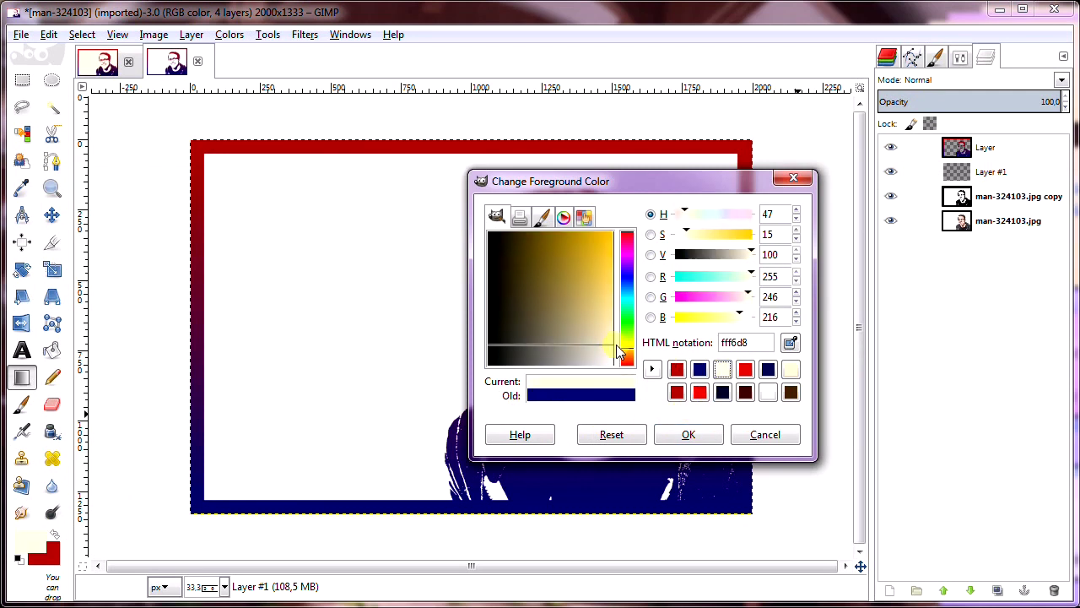
{"action": "left_click", "coordinate": [689, 434]}
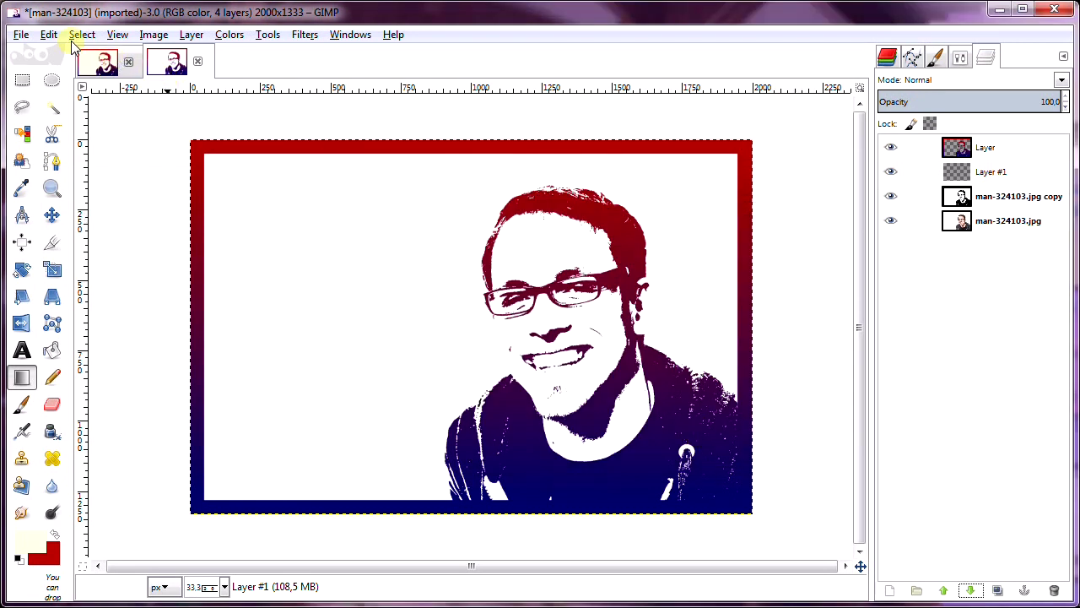
{"action": "left_click", "coordinate": [49, 35]}
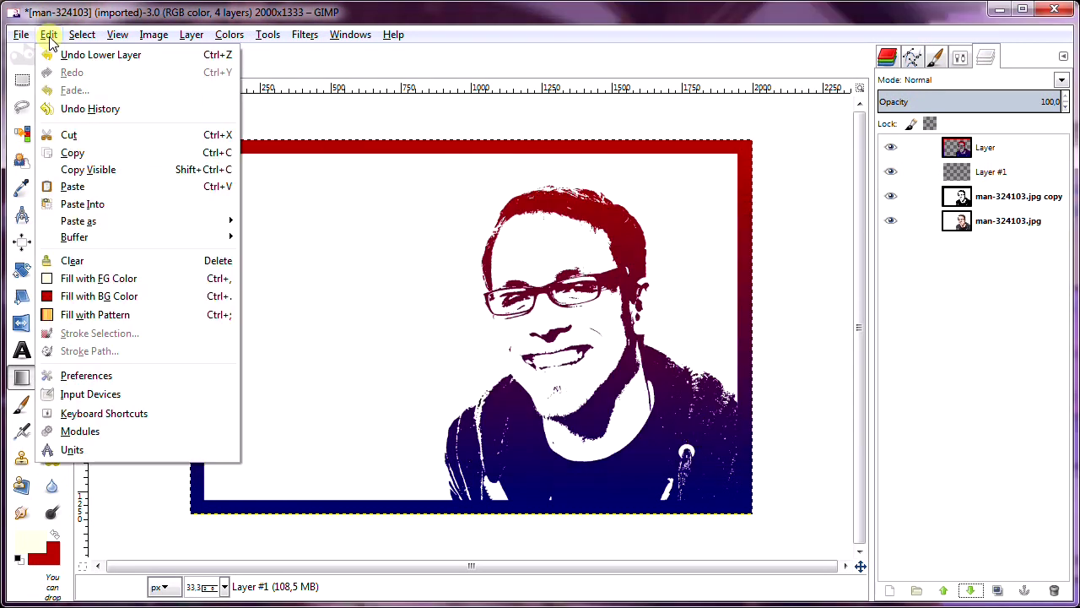
{"action": "left_click", "coordinate": [102, 278]}
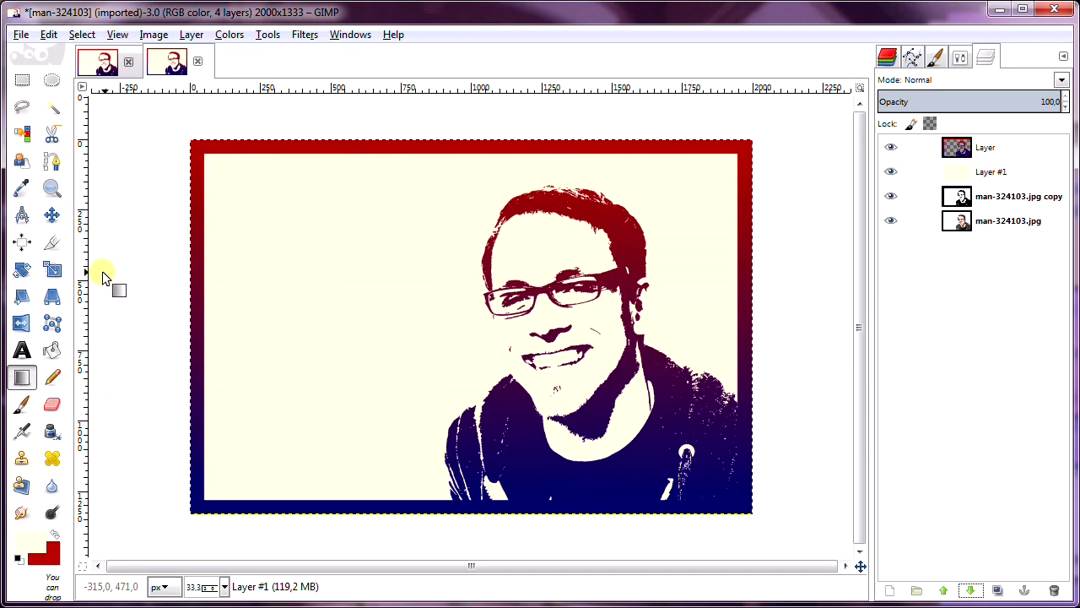